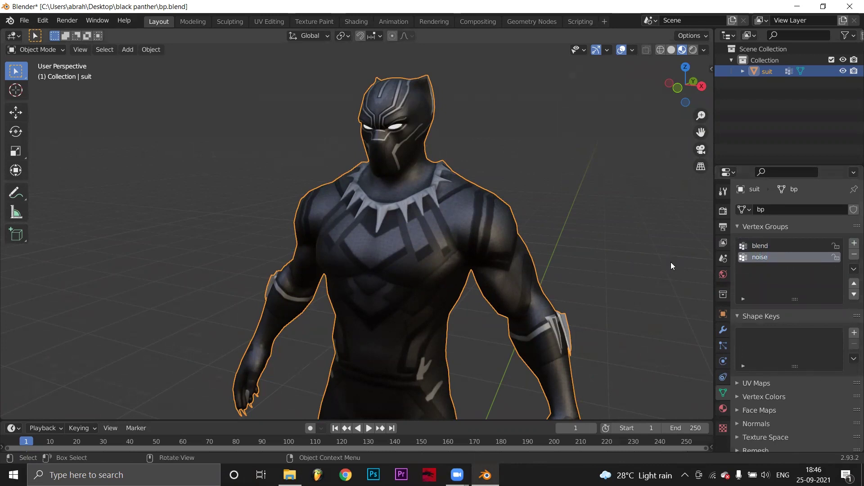
# Step: Add a Vertex Weight Edit modifier to the suit, using the blend vertex group with Group Add enabled
pyautogui.click(723, 330)
pyautogui.click(787, 209)
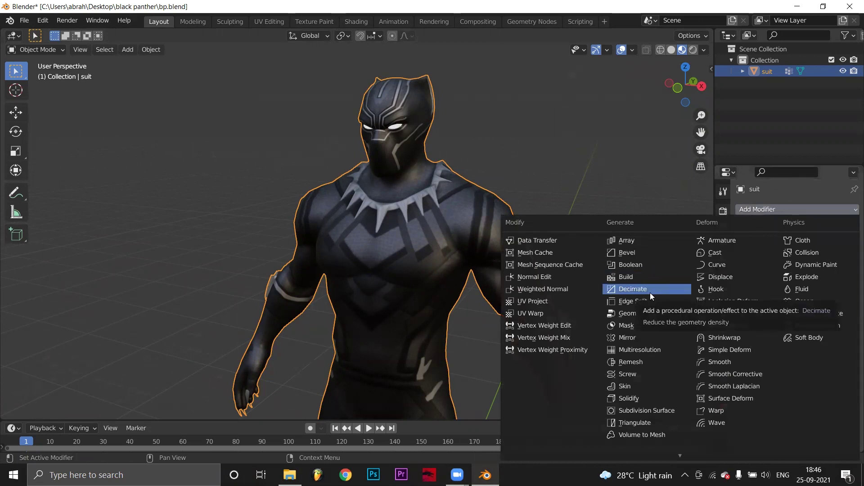
pyautogui.click(554, 325)
pyautogui.click(791, 246)
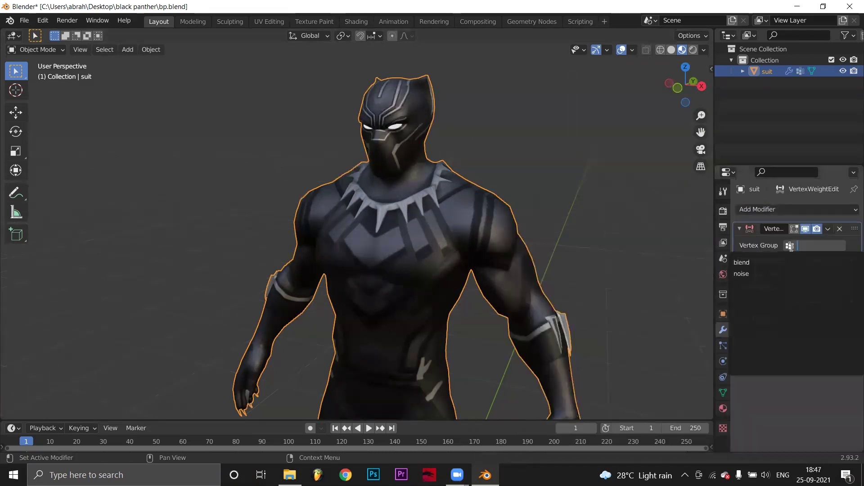
pyautogui.click(772, 261)
# Step: Set the blend modifier's falloff to a custom curve and raise the curve's start point to Y 0.74
pyautogui.click(743, 320)
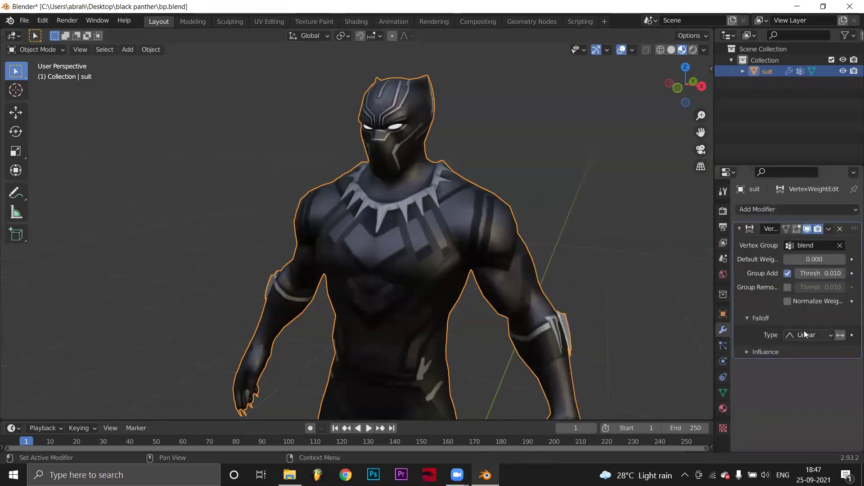
pyautogui.click(813, 335)
pyautogui.click(801, 362)
pyautogui.moveTo(747, 443); pyautogui.dragTo(745, 378)
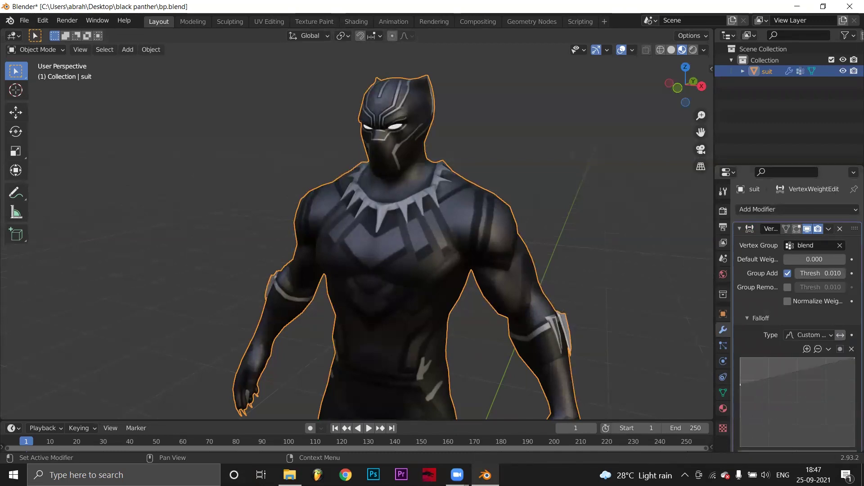
# Step: Create a new mask texture under the blend modifier's influence settings and set its texture coordinates to Object
pyautogui.scroll(-2, 817, 372)
pyautogui.click(749, 444)
pyautogui.scroll(-3, 808, 397)
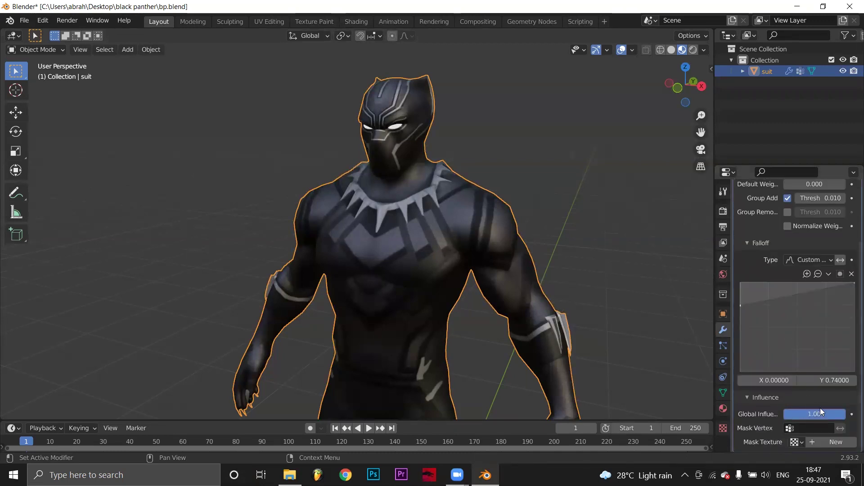
pyautogui.click(813, 443)
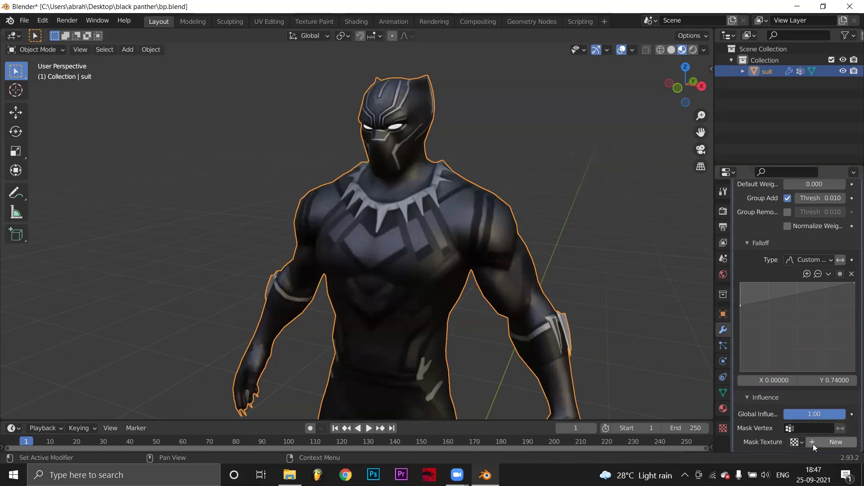
pyautogui.scroll(-1, 818, 424)
pyautogui.click(822, 442)
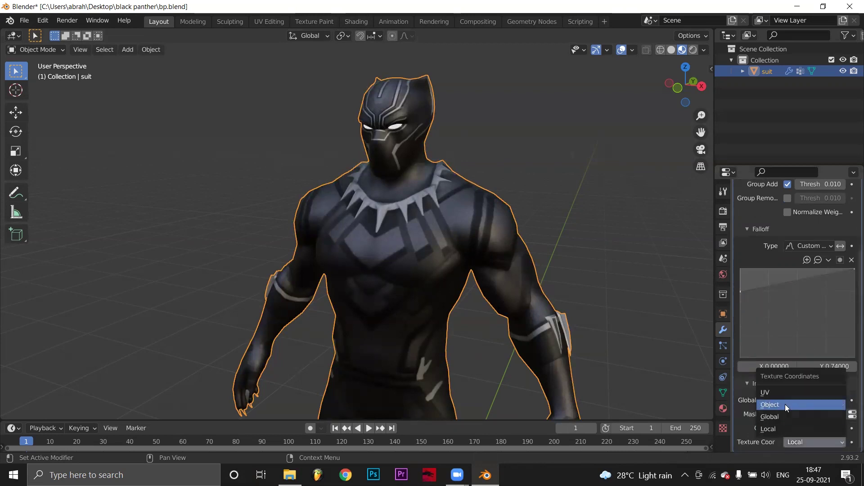
pyautogui.click(785, 404)
# Step: Add an Arrows empty, raise it to the suit's upper chest and shift it to the front of the body in side view
pyautogui.hotkey('shift', 'a')
pyautogui.moveTo(400, 332)
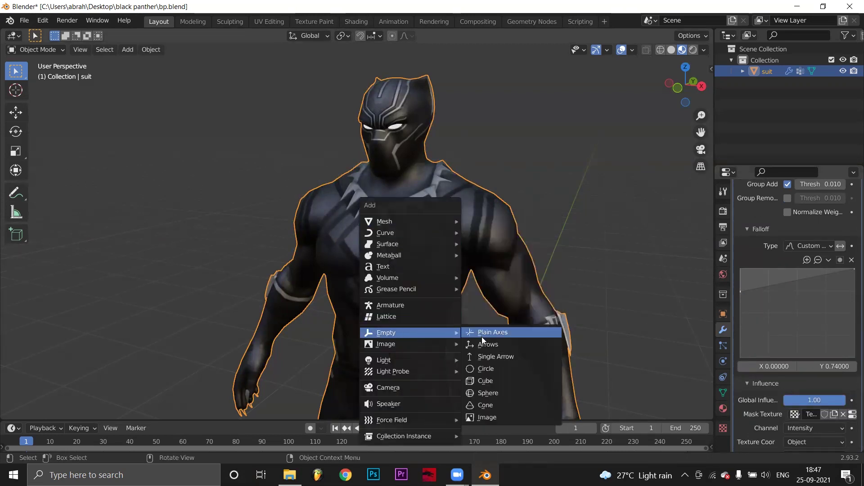
pyautogui.click(487, 345)
pyautogui.scroll(-4, 517, 279)
pyautogui.press('g')
pyautogui.press('z')
pyautogui.click(462, 241)
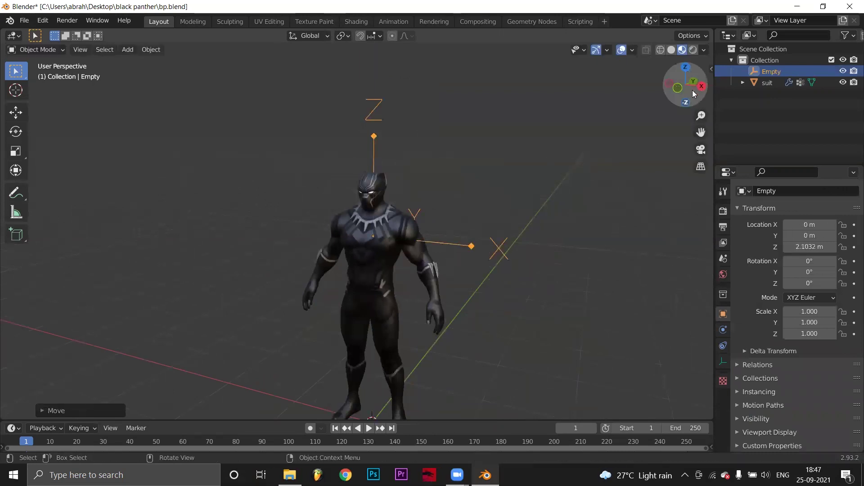
pyautogui.press('KP_3')
pyautogui.press('g')
pyautogui.click(448, 248)
# Step: Assign the empty as the coordinate object for the mask texture of the suit's blend modifier
pyautogui.click(370, 255)
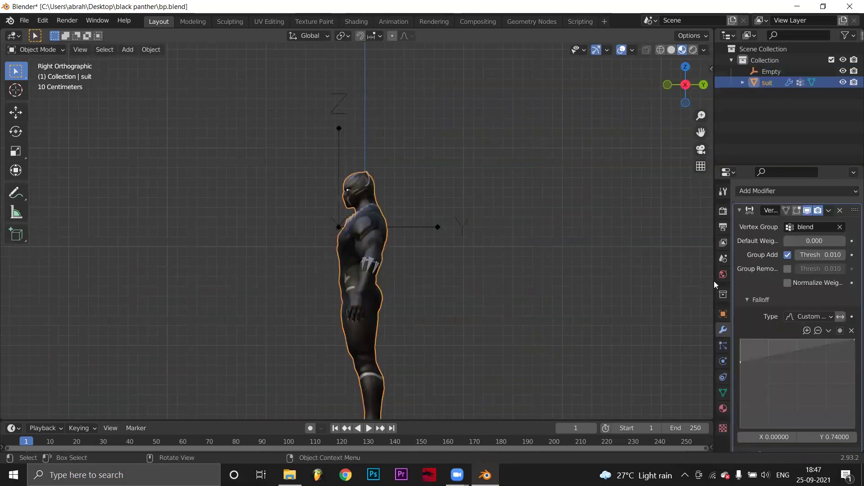
pyautogui.scroll(-4, 818, 384)
pyautogui.click(838, 442)
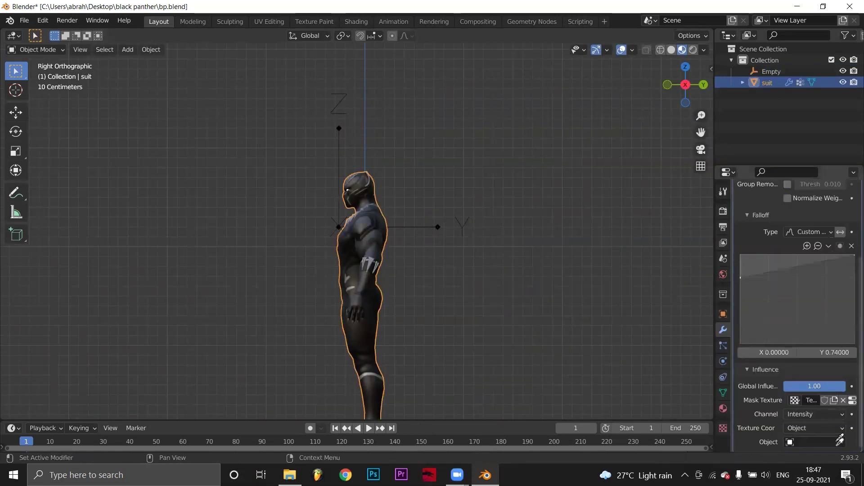
pyautogui.click(337, 166)
# Step: Add a second Vertex Weight Edit modifier to the suit, using the noise vertex group with Group Add enabled
pyautogui.scroll(5, 792, 405)
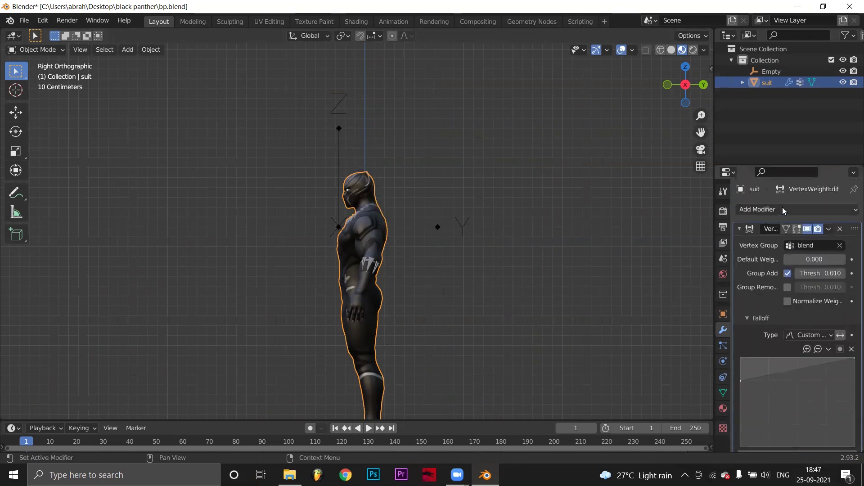
pyautogui.click(783, 209)
pyautogui.click(573, 325)
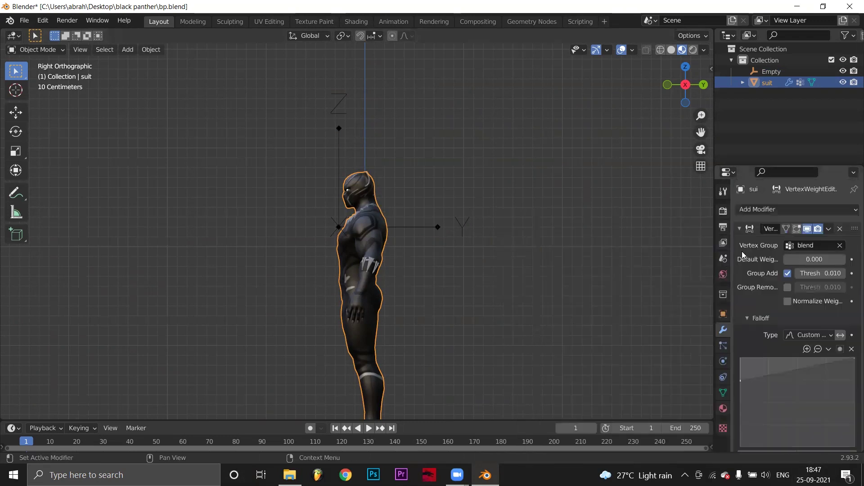
pyautogui.click(739, 229)
pyautogui.click(791, 261)
pyautogui.click(772, 289)
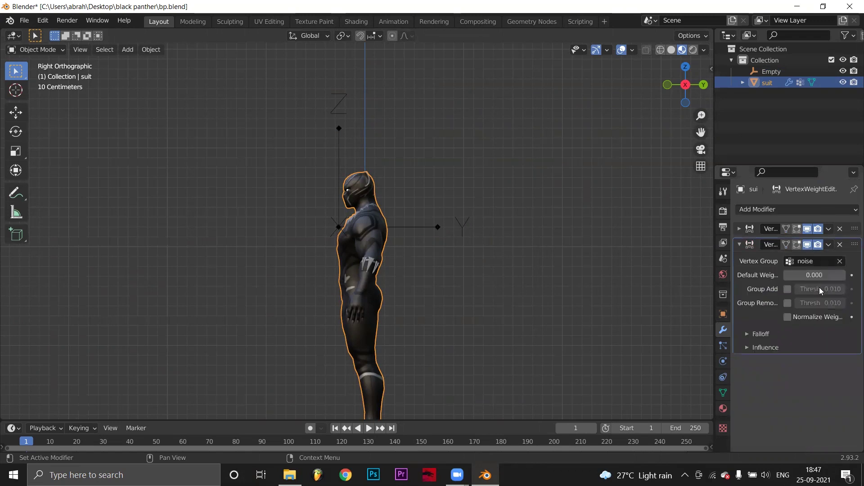
# Step: Give the noise modifier a custom curve falloff with its start point raised about halfway, and create a new mask texture for it
pyautogui.click(761, 334)
pyautogui.click(797, 350)
pyautogui.click(788, 325)
pyautogui.scroll(-2, 744, 430)
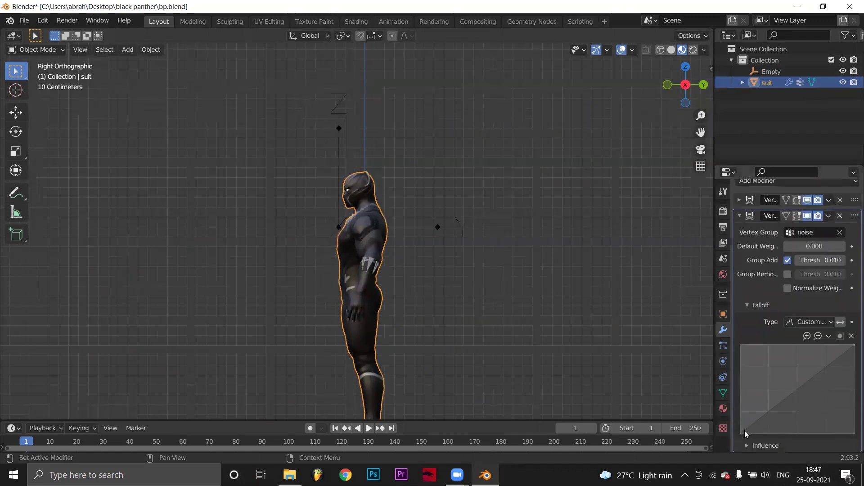
pyautogui.moveTo(745, 430); pyautogui.dragTo(741, 382)
pyautogui.click(748, 305)
pyautogui.click(755, 349)
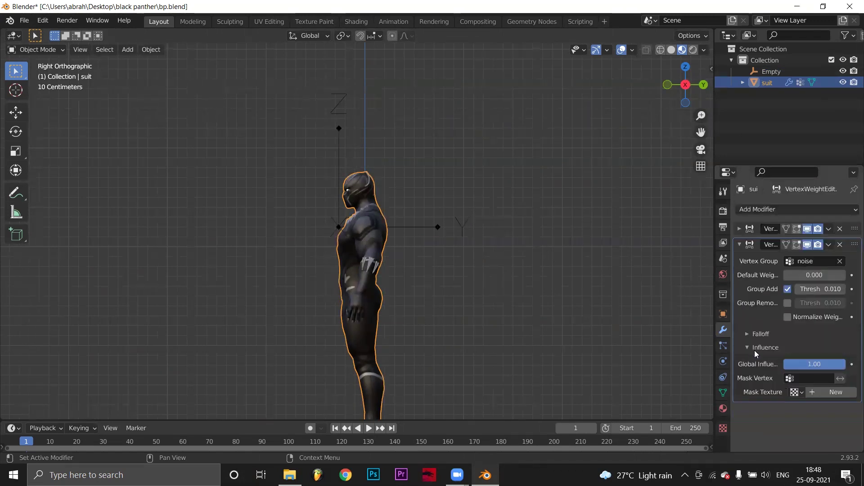
pyautogui.click(812, 392)
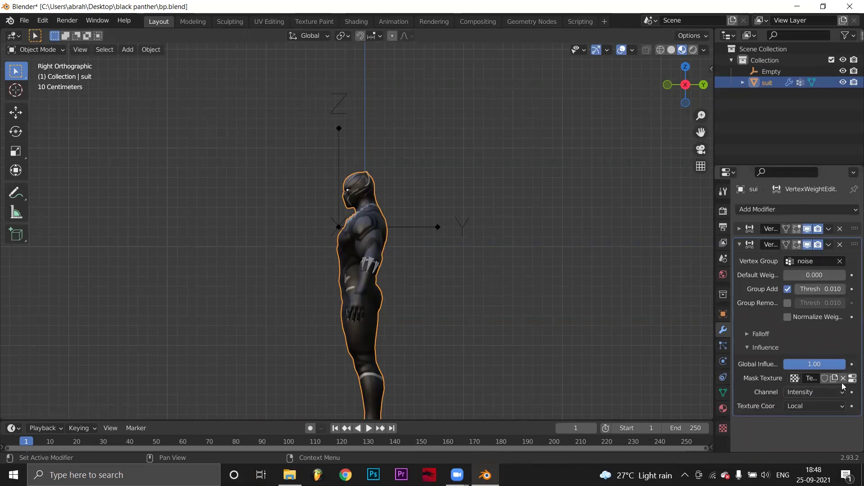
# Step: Set the blend modifier's mask texture to type Blend with Spherical progression
pyautogui.click(741, 229)
pyautogui.scroll(-8, 813, 264)
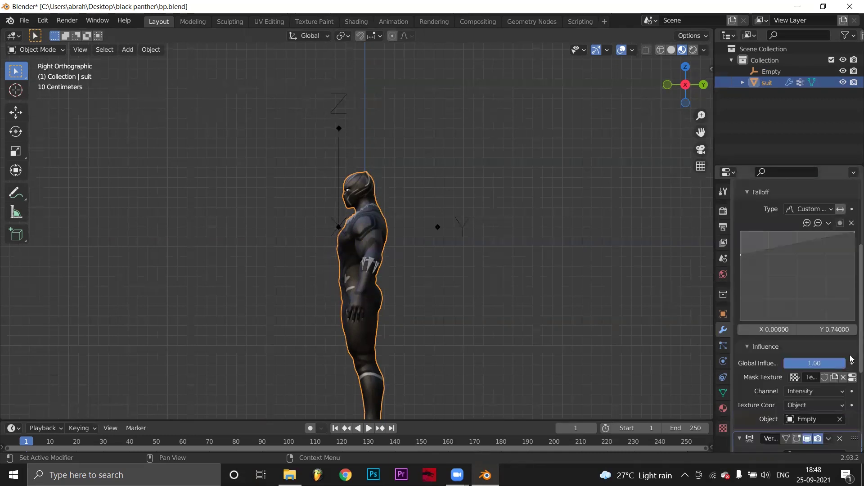
pyautogui.scroll(2, 813, 264)
pyautogui.click(852, 292)
pyautogui.scroll(4, 765, 252)
pyautogui.click(806, 242)
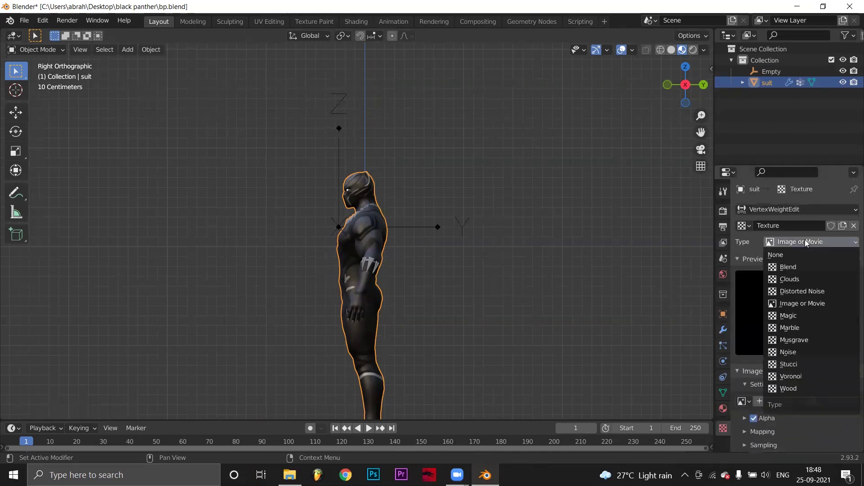
pyautogui.click(795, 269)
pyautogui.click(797, 386)
pyautogui.click(795, 328)
pyautogui.scroll(-4, 801, 333)
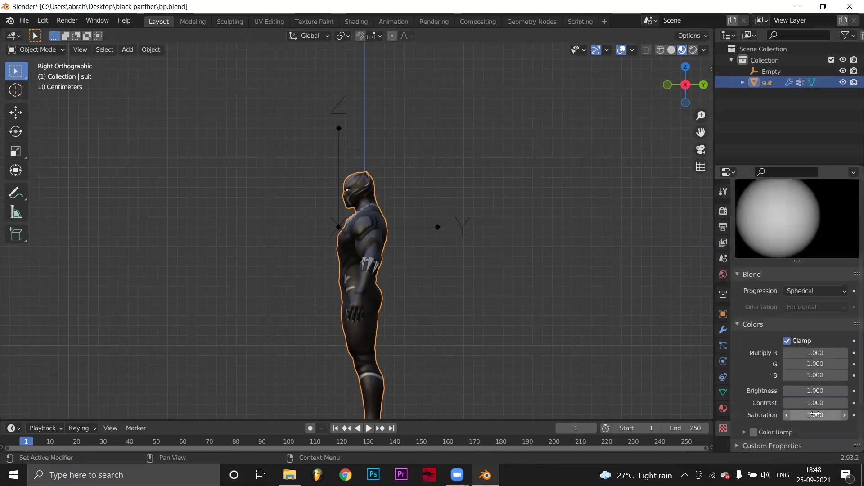
pyautogui.scroll(4, 807, 339)
# Step: Change the noise modifier's mask texture type to Clouds
pyautogui.click(723, 331)
pyautogui.scroll(-10, 792, 324)
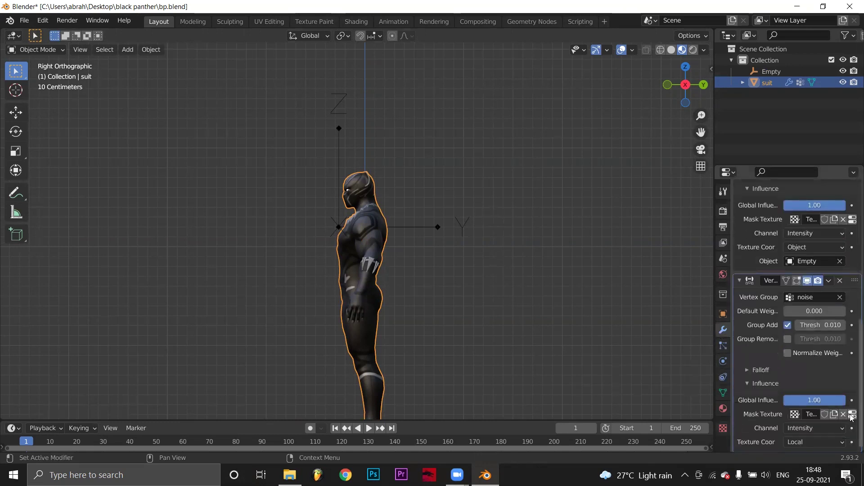
pyautogui.click(851, 414)
pyautogui.scroll(5, 800, 279)
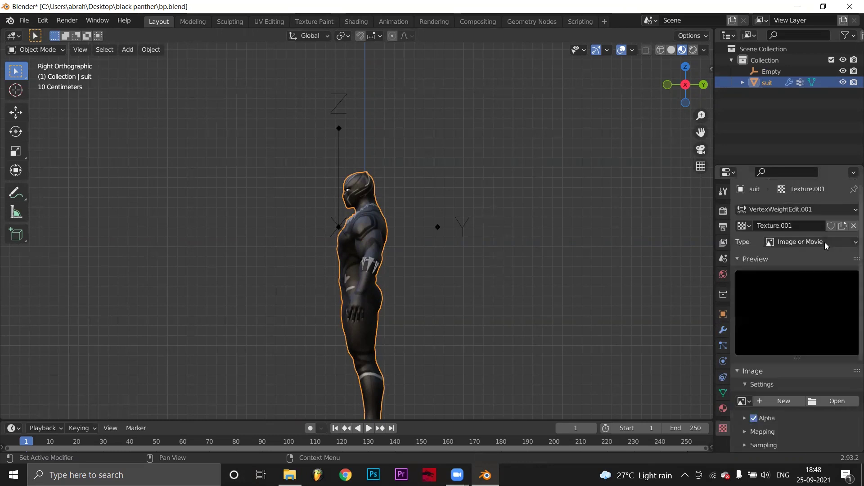
pyautogui.click(824, 242)
pyautogui.click(802, 275)
# Step: Set the clouds texture's contrast to 5.000 and its size to 0.43
pyautogui.scroll(-8, 802, 278)
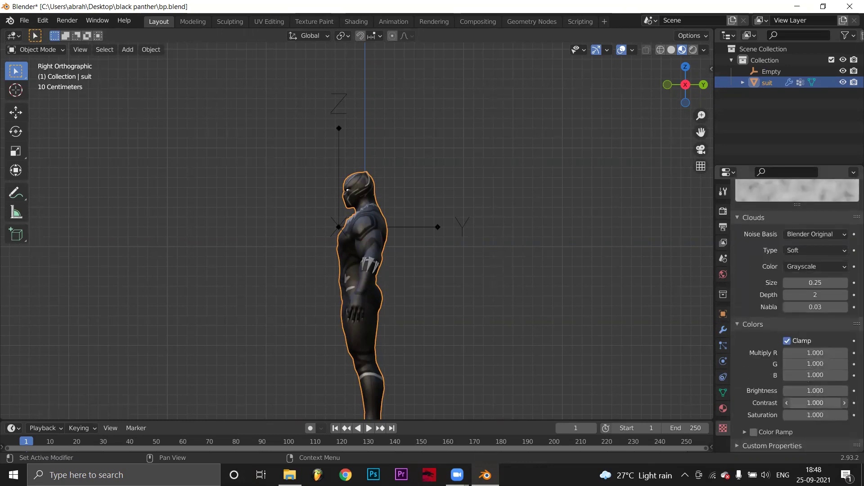
pyautogui.scroll(8, 777, 265)
pyautogui.scroll(-2, 777, 266)
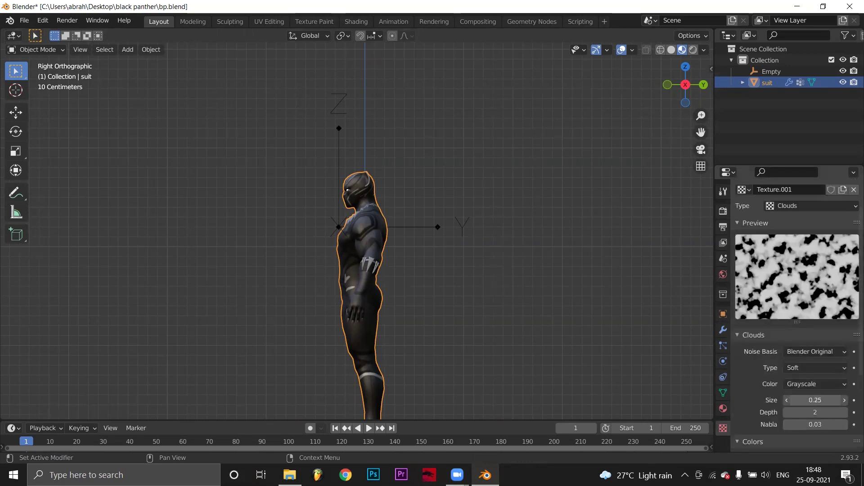
pyautogui.moveTo(799, 400); pyautogui.dragTo(819, 399)
pyautogui.scroll(-6, 794, 365)
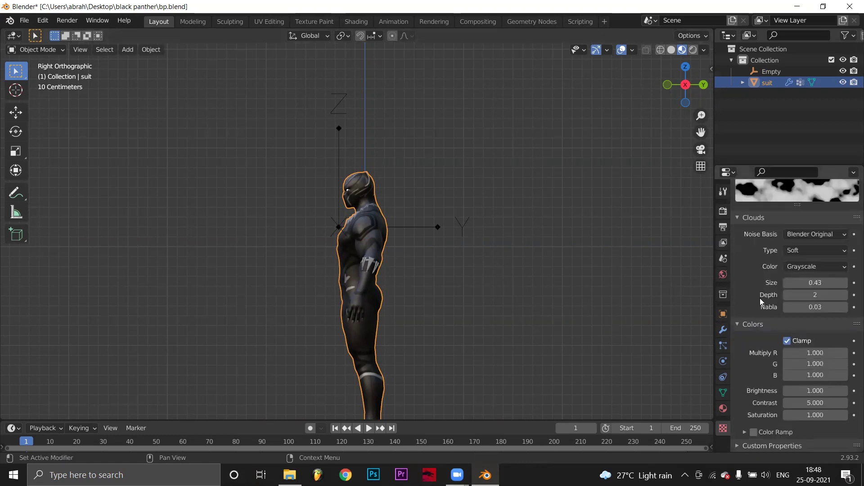
pyautogui.scroll(8, 760, 298)
pyautogui.click(745, 260)
# Step: Return to the suit's modifier stack and collapse both Vertex Weight Edit modifiers
pyautogui.click(723, 329)
pyautogui.scroll(-15, 789, 325)
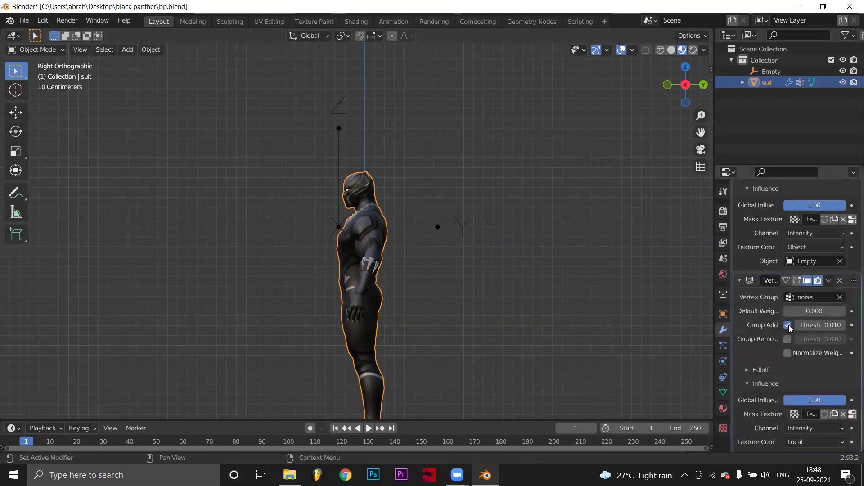
pyautogui.scroll(10, 790, 298)
pyautogui.click(739, 229)
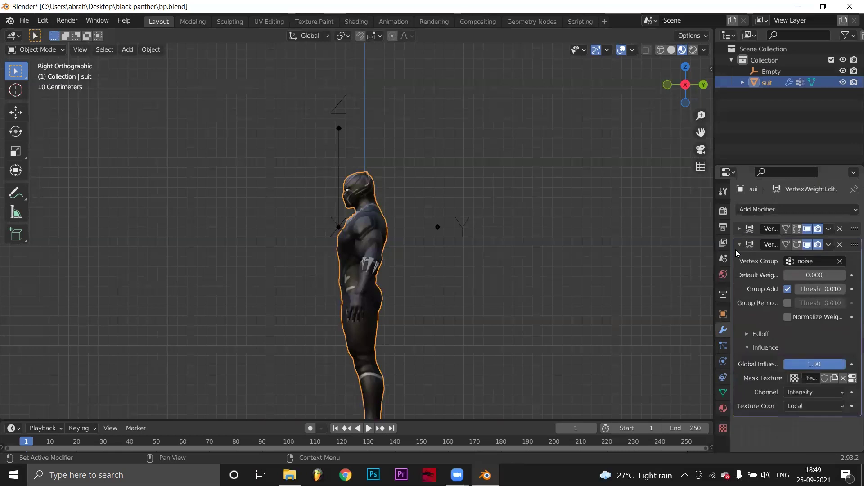
pyautogui.click(739, 244)
# Step: Add a Vertex Weight Mix modifier with blend as group A, noise as group B and mix mode Add
pyautogui.click(751, 211)
pyautogui.click(563, 338)
pyautogui.click(810, 277)
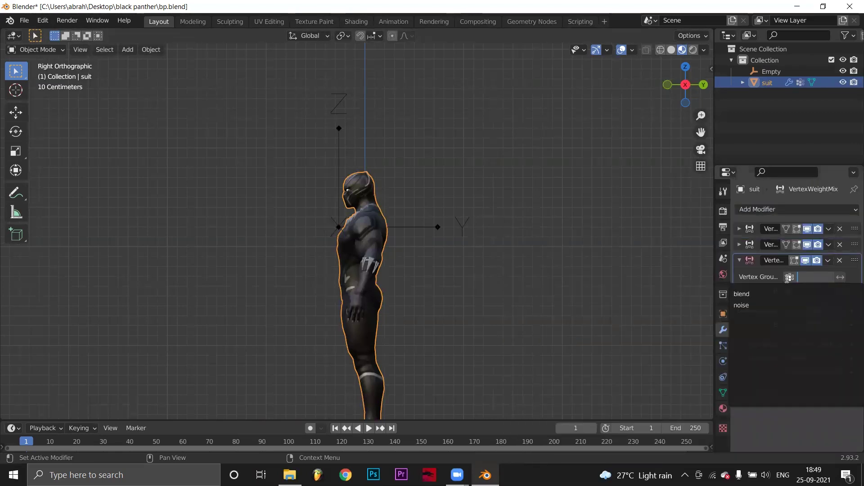
pyautogui.click(769, 295)
pyautogui.click(788, 290)
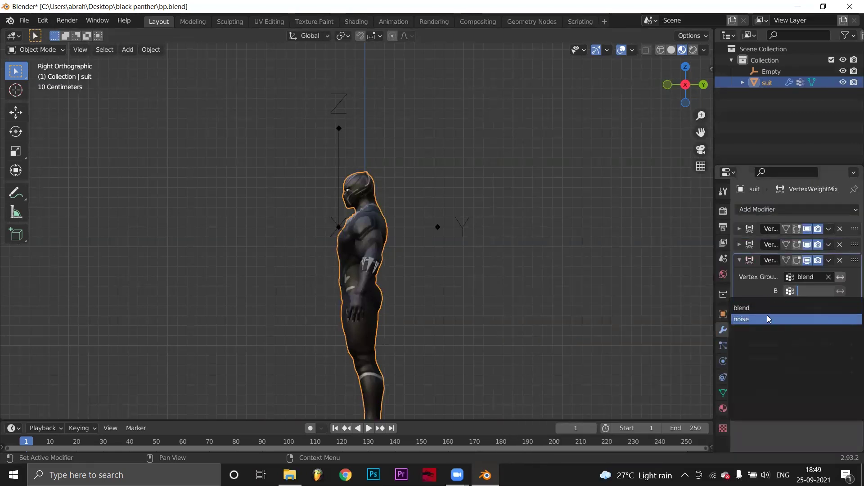
pyautogui.click(768, 318)
pyautogui.click(805, 360)
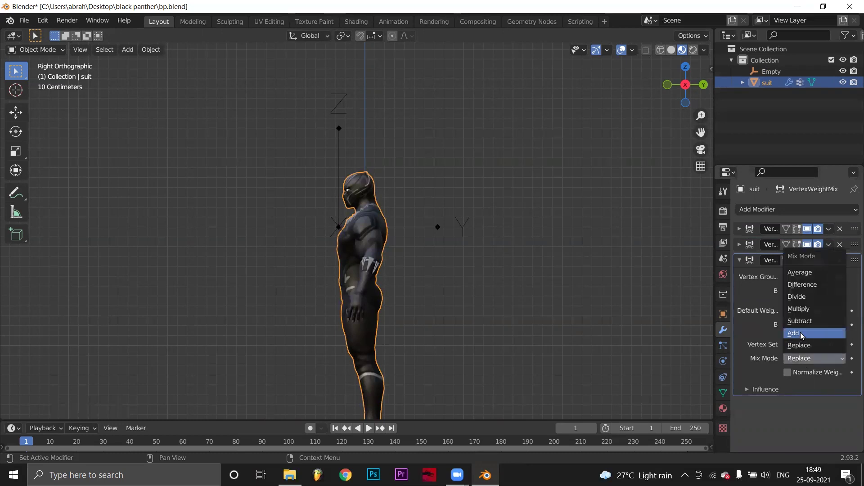
pyautogui.click(799, 335)
pyautogui.click(740, 260)
# Step: Add a Mask modifier to the suit and limit it to the blend vertex group
pyautogui.click(762, 209)
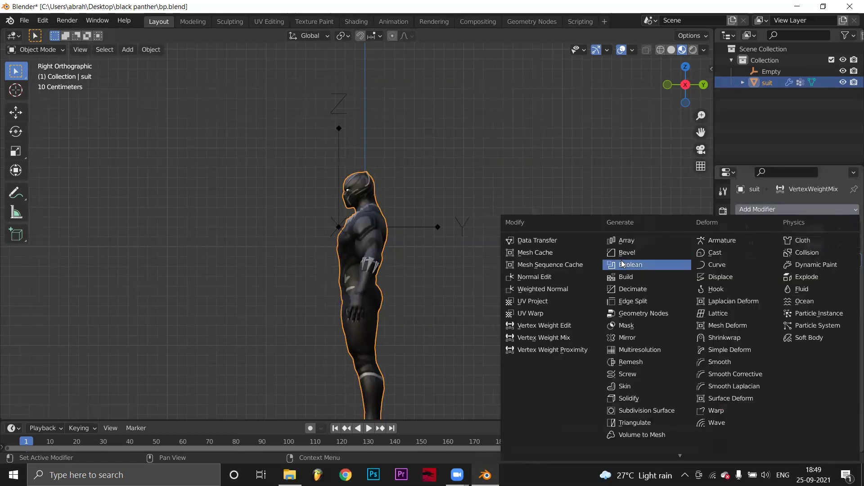
pyautogui.click(631, 324)
pyautogui.click(789, 306)
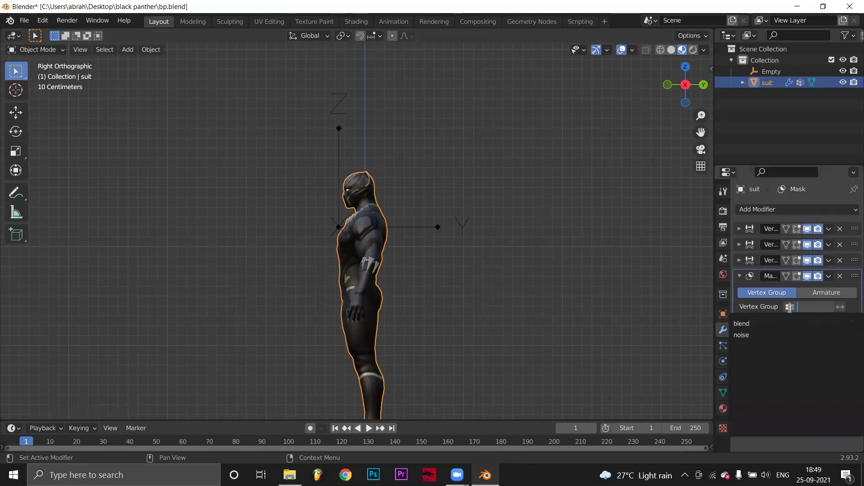
pyautogui.click(779, 326)
# Step: Set the Mask modifier's threshold to 0.300 and check the cut-away suit from the front
pyautogui.moveTo(685, 90); pyautogui.dragTo(775, 100)
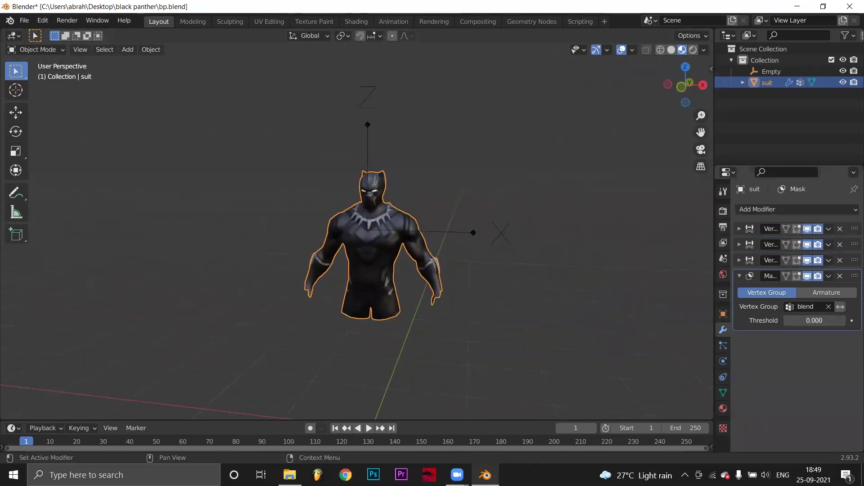
pyautogui.moveTo(793, 320); pyautogui.dragTo(811, 321)
pyautogui.scroll(4, 395, 277)
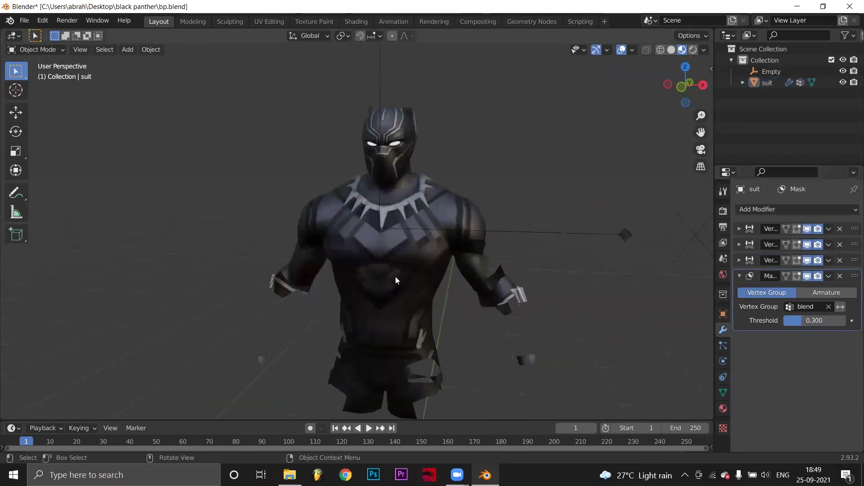
# Step: Add a Subdivision Surface modifier to the suit and move it to first place in the modifier stack
pyautogui.click(778, 278)
pyautogui.click(764, 213)
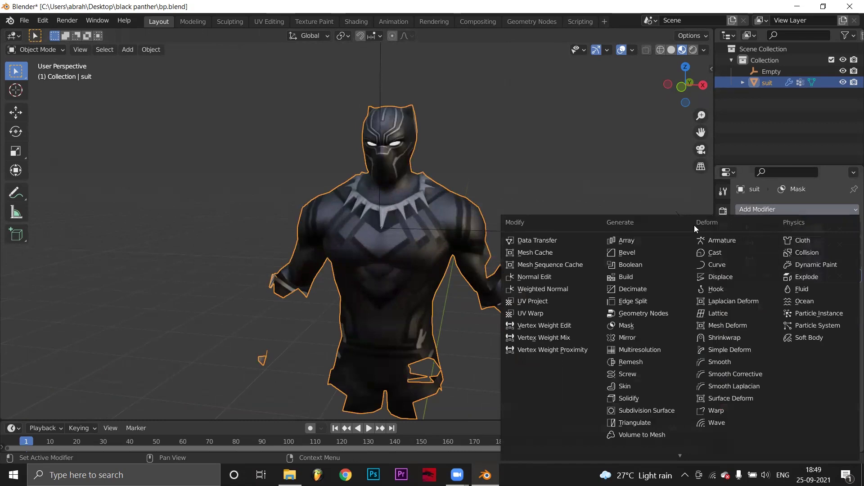
pyautogui.click(652, 414)
pyautogui.click(828, 292)
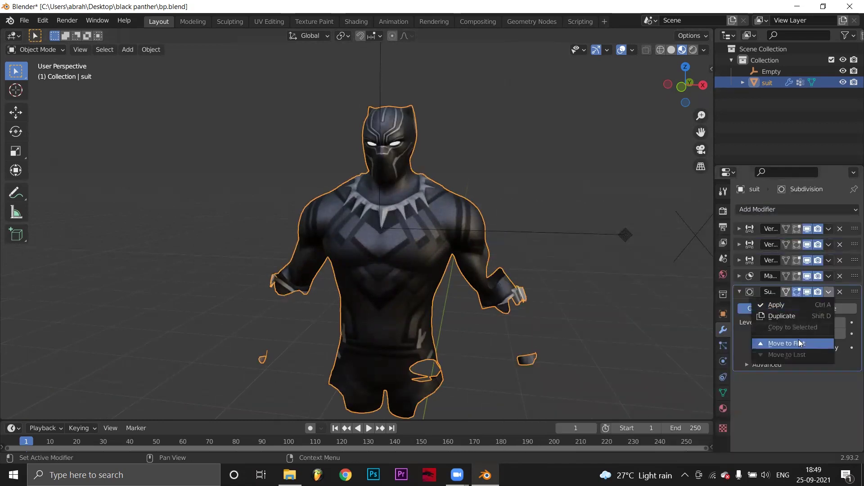
# Step: Scale the empty down to about 0.057 so the suit is fully masked and keyframe its location, rotation and scale at frame 1
pyautogui.scroll(-2, 605, 362)
pyautogui.moveTo(675, 93); pyautogui.dragTo(597, 98)
pyautogui.click(335, 170)
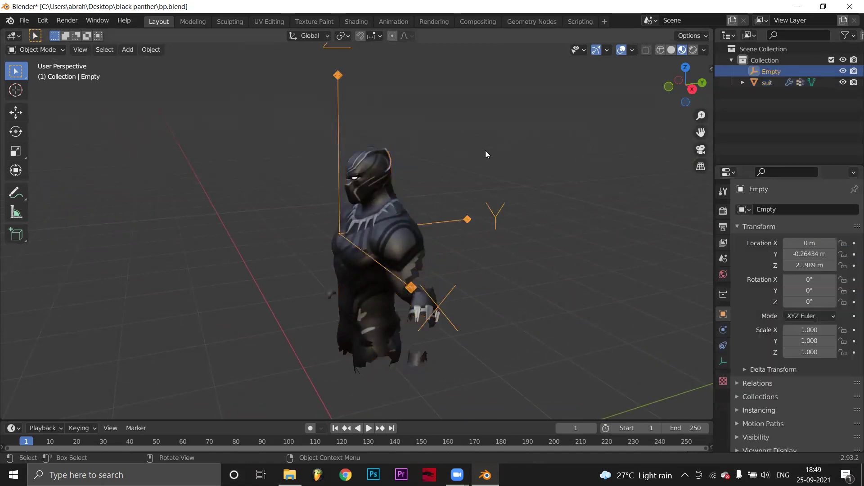
pyautogui.press('s')
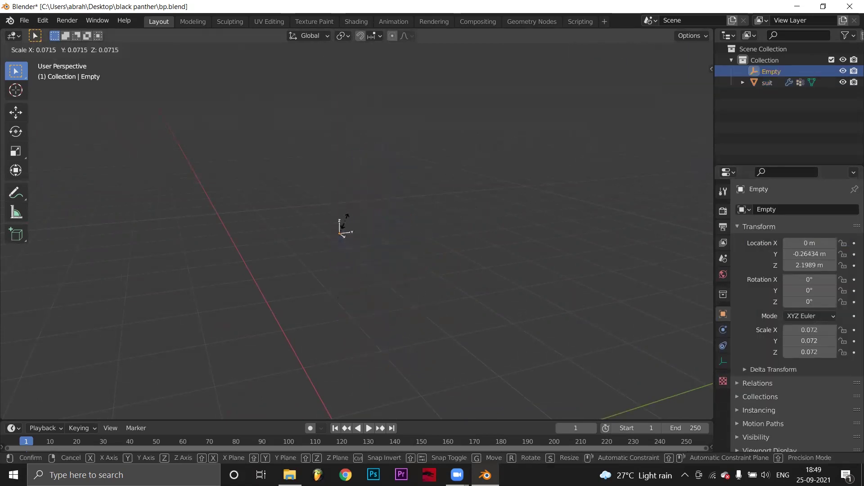
pyautogui.click(362, 207)
pyautogui.press('i')
pyautogui.click(351, 255)
# Step: At frame 110, scale the empty up well beyond the whole suit and keyframe its location, rotation and scale
pyautogui.moveTo(434, 420); pyautogui.dragTo(452, 282)
pyautogui.moveTo(122, 307); pyautogui.dragTo(316, 307)
pyautogui.press('s')
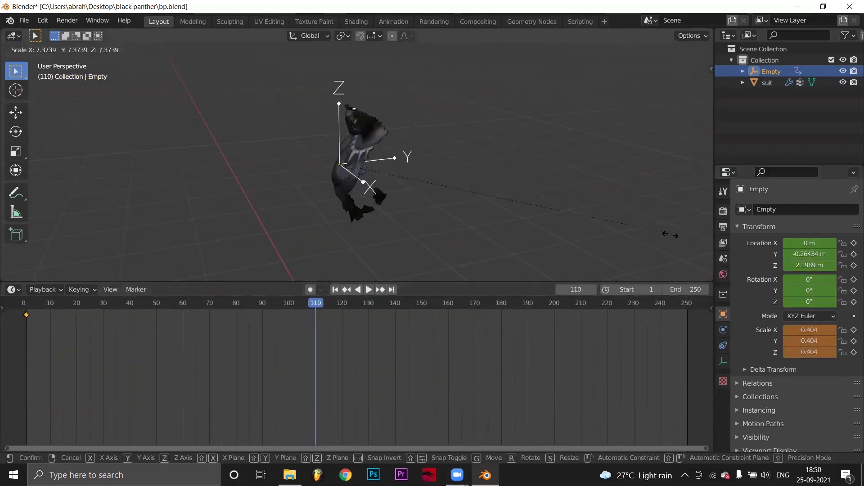
pyautogui.click(633, 231)
pyautogui.click(24, 257)
pyautogui.moveTo(689, 87); pyautogui.dragTo(761, 76)
pyautogui.scroll(2, 457, 186)
pyautogui.press('s')
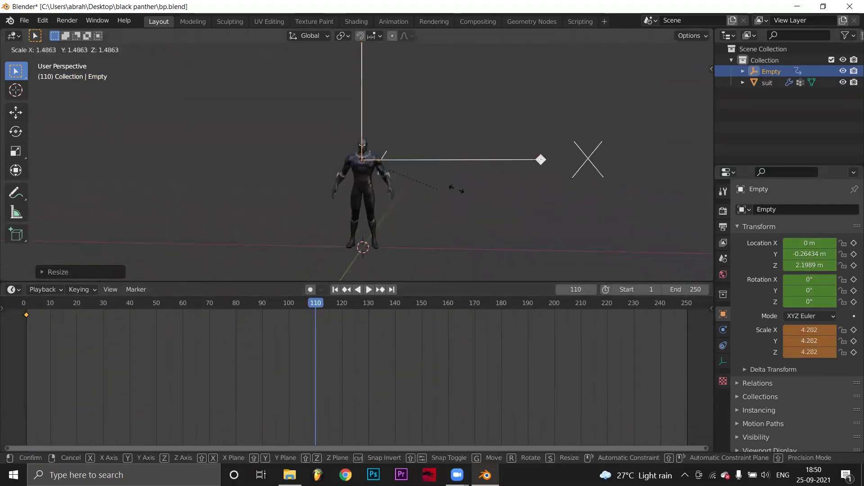
pyautogui.click(516, 180)
pyautogui.press('i')
pyautogui.click(479, 176)
# Step: Play the reveal animation from the start and examine the growing suit from the front and the side
pyautogui.hotkey('shift', 'Left')
pyautogui.press('space')
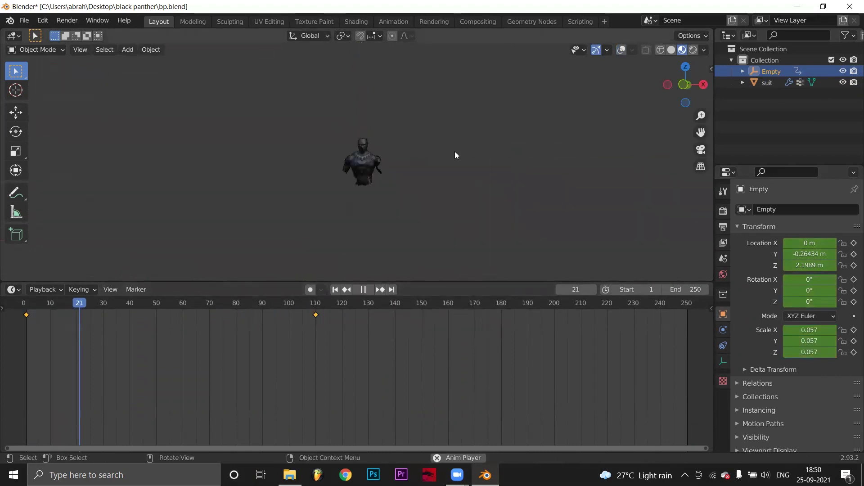
pyautogui.press('space')
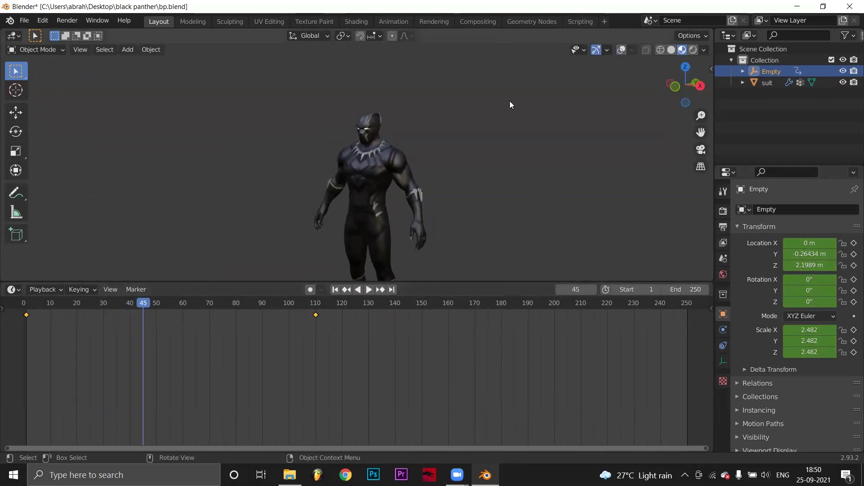
pyautogui.moveTo(509, 101); pyautogui.dragTo(461, 149, button='middle')
pyautogui.press('space')
pyautogui.press('space')
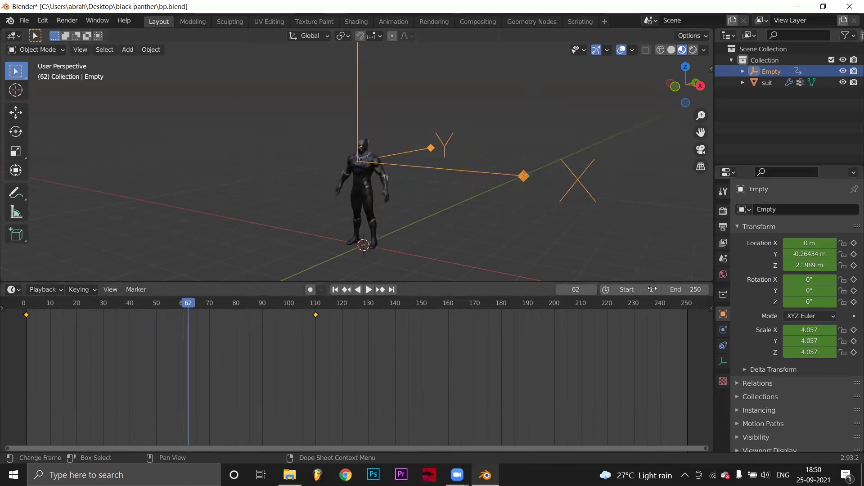
# Step: Shorten the animation range to end at frame 82 and play it back
pyautogui.moveTo(688, 290); pyautogui.dragTo(617, 289)
pyautogui.press('space')
pyautogui.press('space')
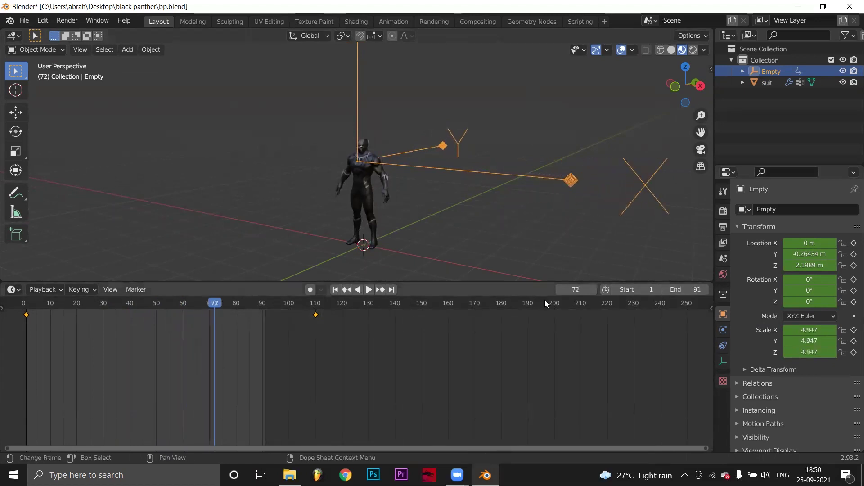
pyautogui.moveTo(688, 290); pyautogui.dragTo(684, 290)
pyautogui.click(302, 194)
pyautogui.moveTo(303, 194); pyautogui.dragTo(352, 194, button='middle')
pyautogui.press('space')
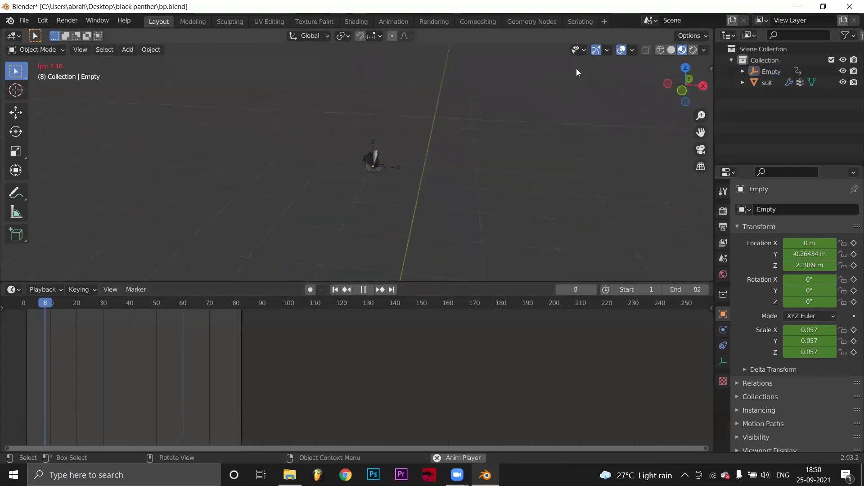
# Step: Stop the playback at frame 35 and duplicate the suit in place
pyautogui.click(381, 179)
pyautogui.press('space')
pyautogui.moveTo(381, 178); pyautogui.dragTo(510, 174, button='middle')
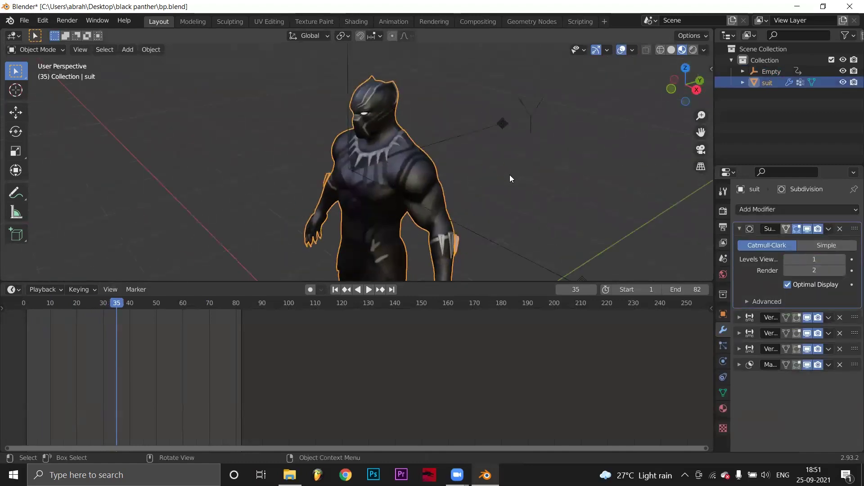
pyautogui.hotkey('shift', 'd')
pyautogui.press('Escape')
pyautogui.moveTo(685, 82); pyautogui.dragTo(526, 92)
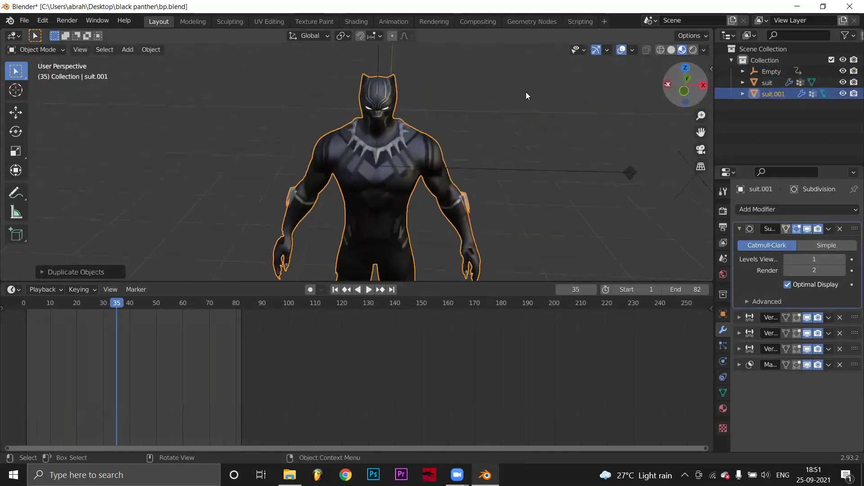
# Step: In Edit Mode, shrink the duplicate's whole mesh along its normals by about 0.02 m
pyautogui.click(56, 51)
pyautogui.click(36, 74)
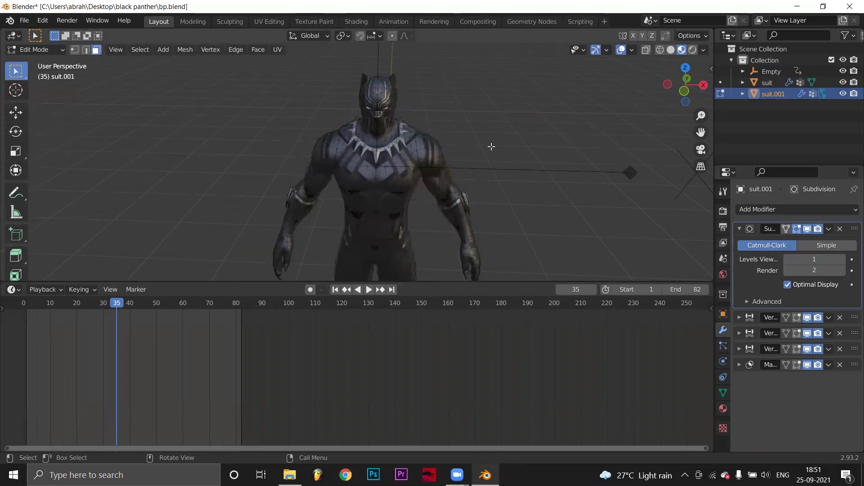
pyautogui.press('a')
pyautogui.hotkey('alt', 's')
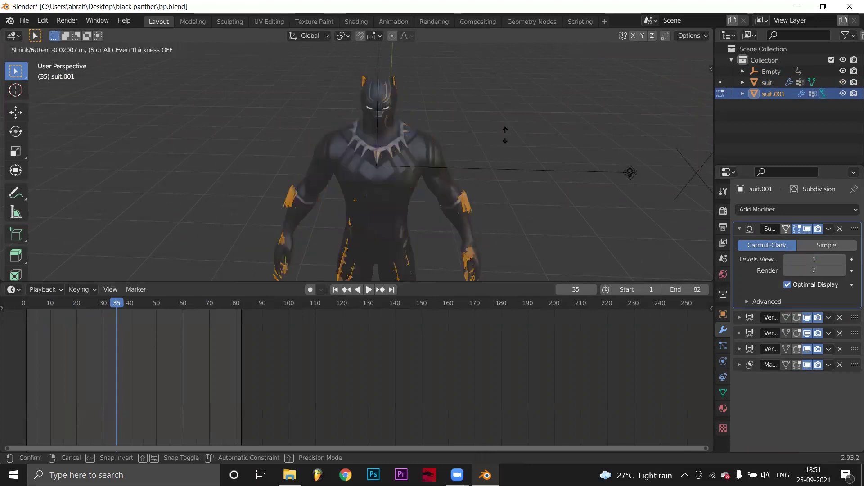
pyautogui.click(505, 135)
pyautogui.hotkey('alt', 'a')
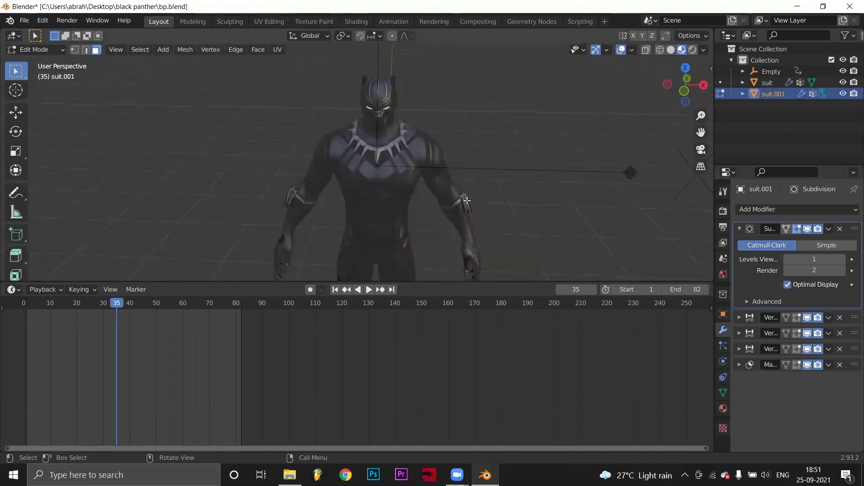
# Step: With X-ray on, select the duplicate's linked body and head, invert the selection, delete the remaining accessory faces and return to Object Mode
pyautogui.moveTo(465, 203); pyautogui.dragTo(428, 240, button='middle')
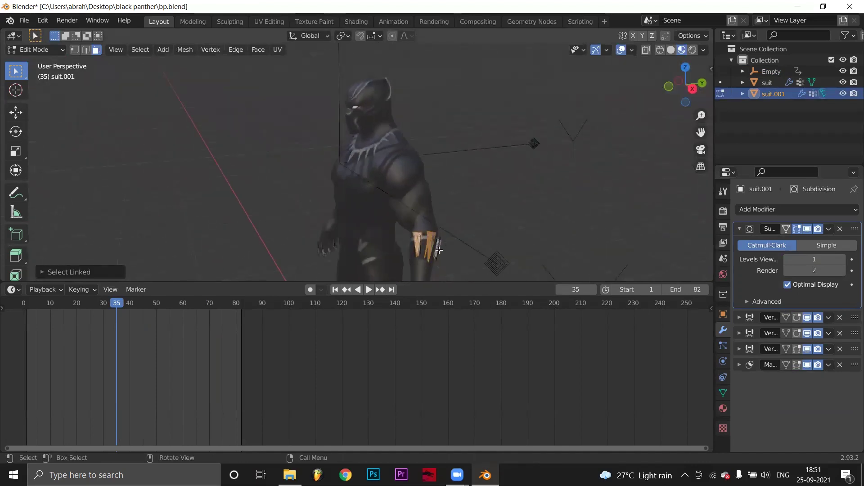
pyautogui.hotkey('alt', 'a')
pyautogui.click(646, 51)
pyautogui.moveTo(680, 85); pyautogui.dragTo(751, 85)
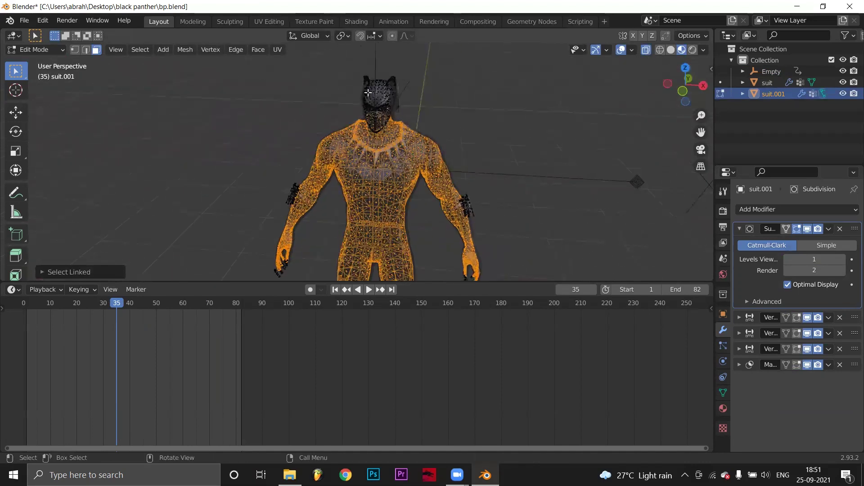
pyautogui.press('l')
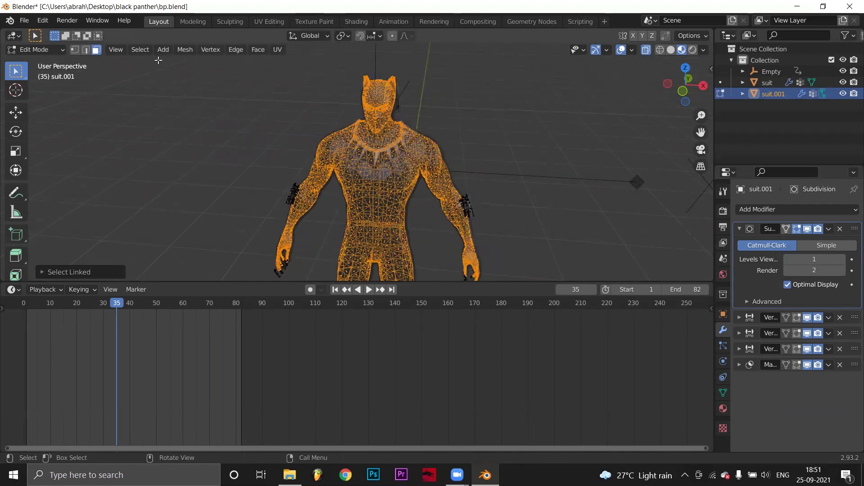
pyautogui.click(144, 50)
pyautogui.click(149, 86)
pyautogui.press('x')
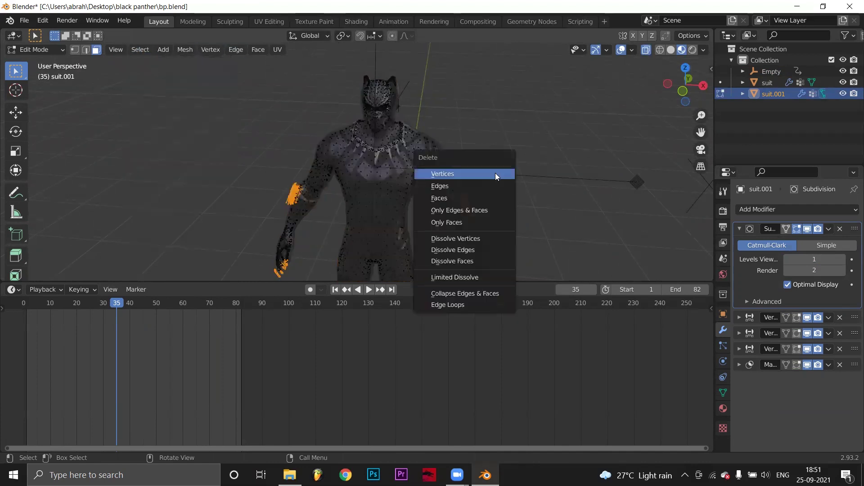
pyautogui.click(457, 198)
pyautogui.click(35, 49)
pyautogui.click(41, 63)
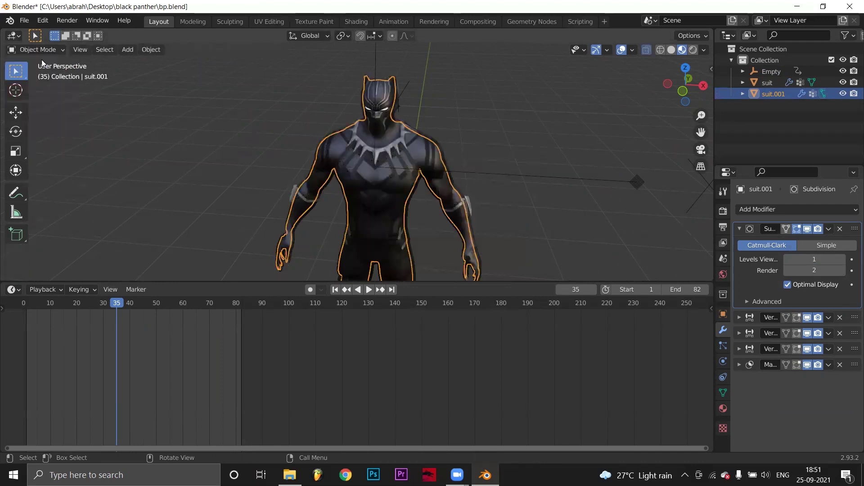
# Step: Rename the duplicated suit as inner layer
pyautogui.moveTo(693, 85); pyautogui.dragTo(426, 170)
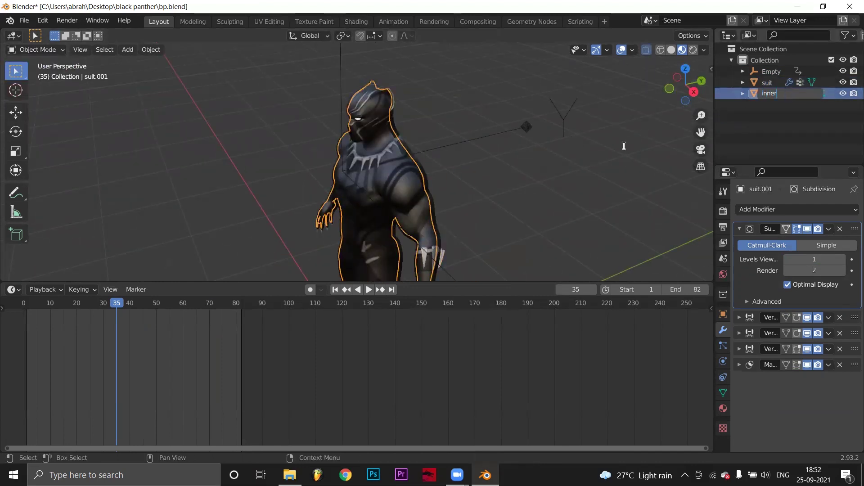
pyautogui.press('Return')
pyautogui.moveTo(689, 86); pyautogui.dragTo(445, 158)
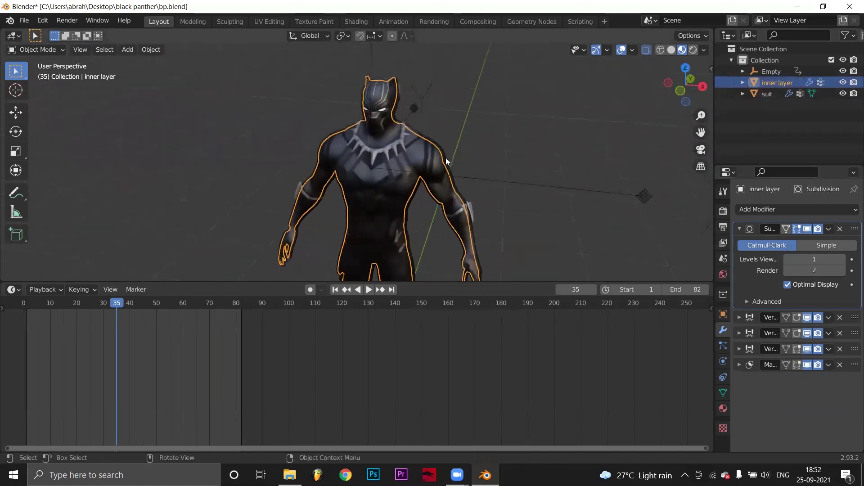
# Step: Hide the outer suit and give the inner layer its own body material named inner body
pyautogui.click(445, 158)
pyautogui.press('h')
pyautogui.scroll(5, 640, 137)
pyautogui.moveTo(685, 85); pyautogui.dragTo(682, 86)
pyautogui.click(524, 212)
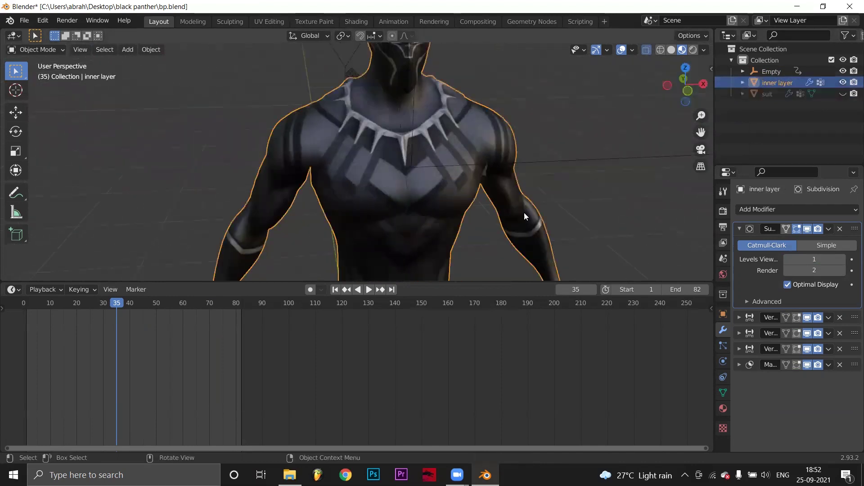
pyautogui.click(723, 408)
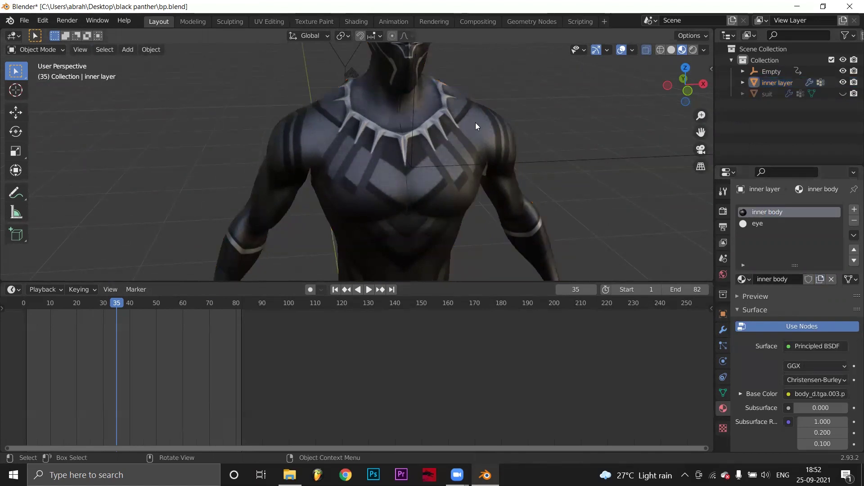
# Step: In the Shading workspace, add an Emission node to the inner body material, feeding the Material Output
pyautogui.click(356, 21)
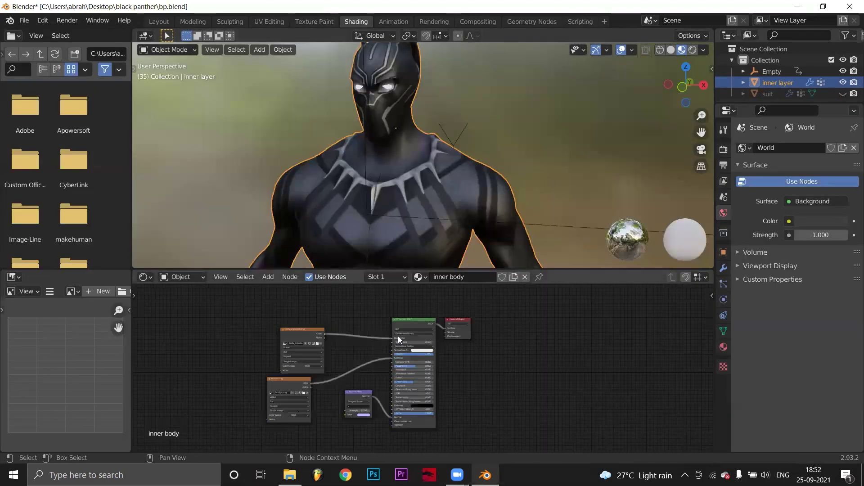
pyautogui.moveTo(470, 306); pyautogui.dragTo(520, 301)
pyautogui.hotkey('shift', 'a')
pyautogui.moveTo(513, 344)
pyautogui.click(495, 333)
pyautogui.write('em')
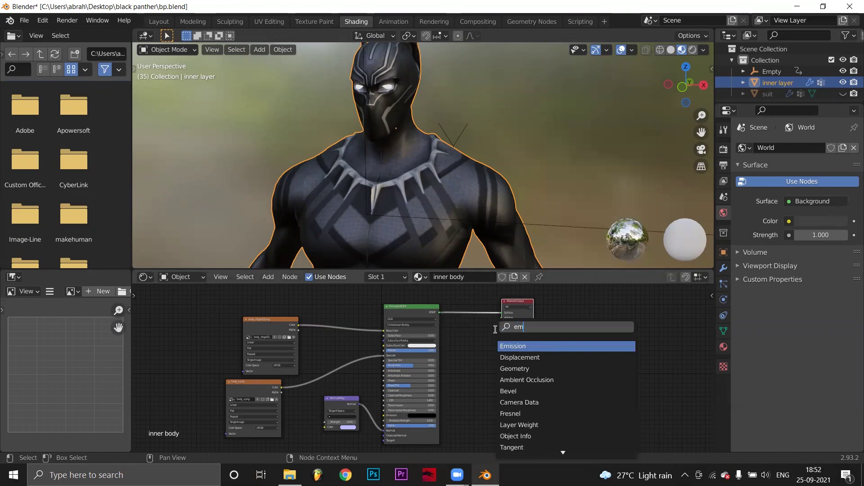
pyautogui.press('Return')
pyautogui.click(476, 315)
# Step: Move the body_d.tga.003.png texture node above the Principled BSDF and connect its color to the Emission node
pyautogui.moveTo(476, 314); pyautogui.dragTo(423, 323)
pyautogui.moveTo(275, 320); pyautogui.dragTo(343, 286)
pyautogui.moveTo(710, 347); pyautogui.dragTo(711, 328)
pyautogui.scroll(5, 441, 348)
pyautogui.moveTo(340, 315); pyautogui.dragTo(338, 270)
pyautogui.scroll(-3, 462, 372)
# Step: Insert a ColorRamp node between the body texture's color and the Emission node
pyautogui.hotkey('shift', 'a')
pyautogui.click(422, 332)
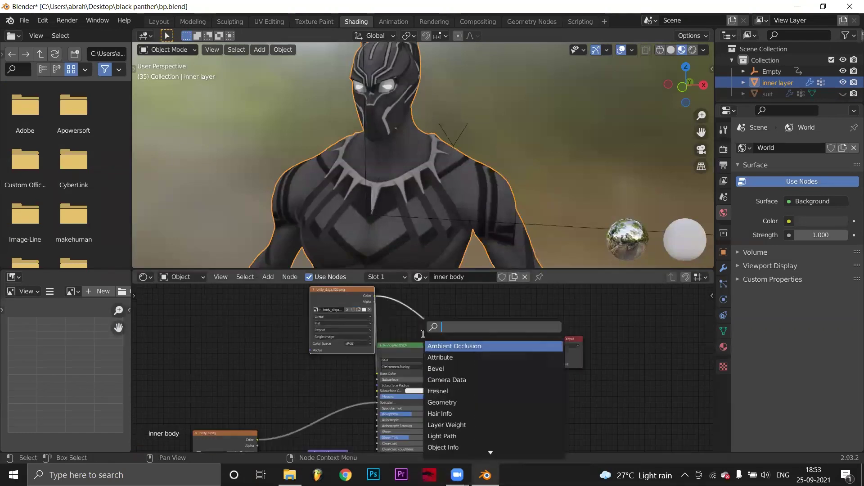
pyautogui.write('col')
pyautogui.press('Return')
pyautogui.click(399, 440)
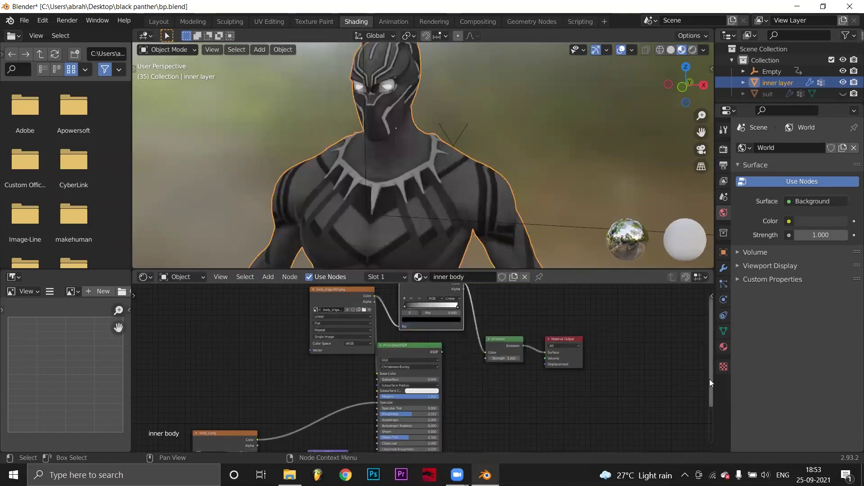
# Step: Reverse the ColorRamp by moving the white stop to the start and the black stop just after it, at about 0.018
pyautogui.moveTo(709, 379); pyautogui.dragTo(709, 355)
pyautogui.scroll(8, 399, 377)
pyautogui.moveTo(386, 353); pyautogui.dragTo(428, 359)
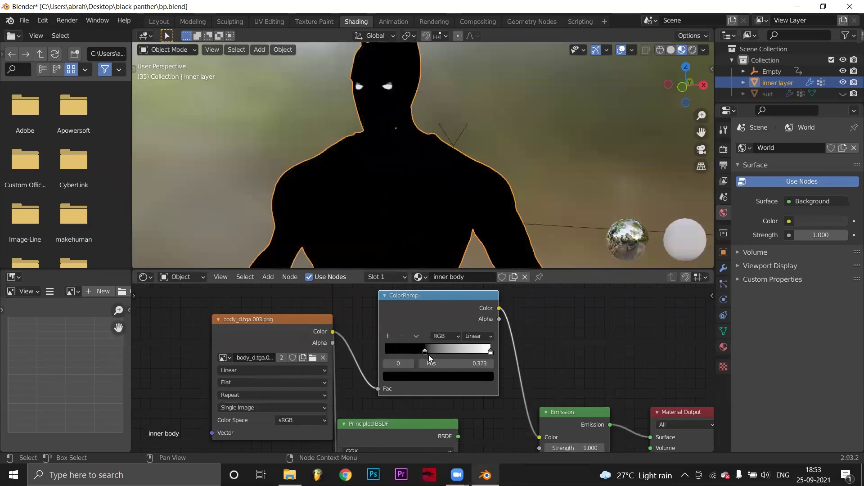
pyautogui.moveTo(489, 349); pyautogui.dragTo(389, 350)
pyautogui.moveTo(456, 354); pyautogui.dragTo(389, 352)
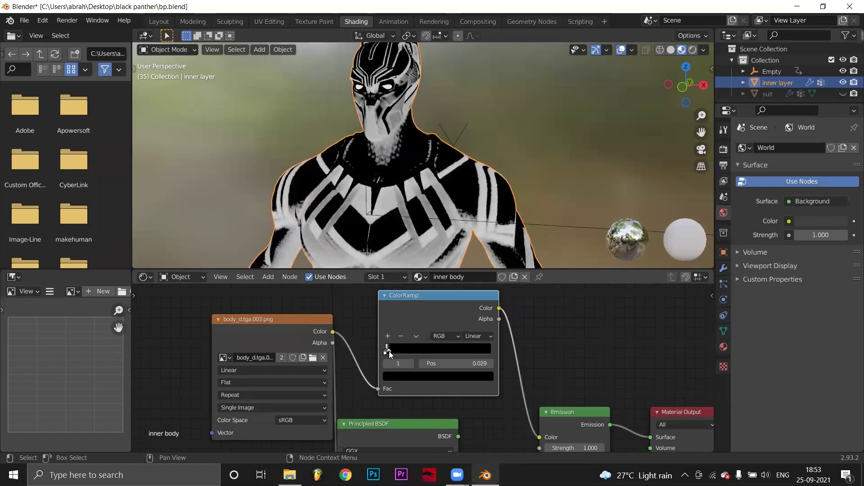
# Step: Check the emission pattern on the inner layer's back and fine-tune the ColorRamp's black stop to position 0.013
pyautogui.scroll(-5, 473, 233)
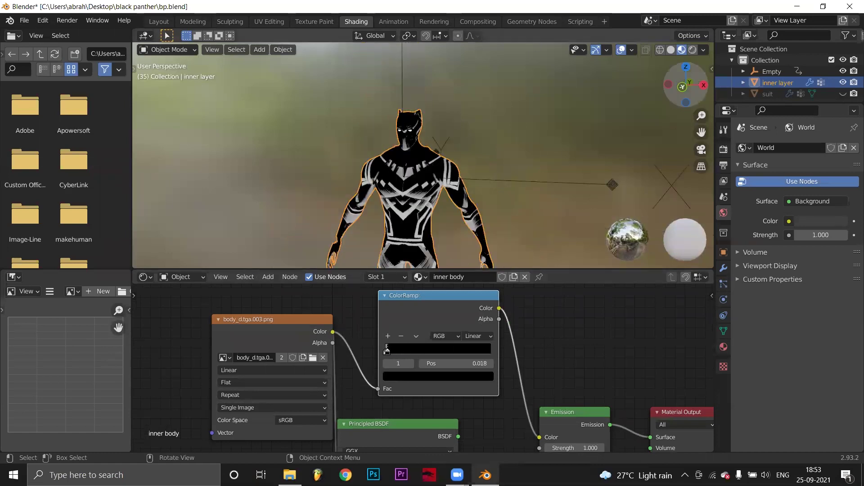
pyautogui.moveTo(682, 86); pyautogui.dragTo(522, 88)
pyautogui.scroll(10, 390, 356)
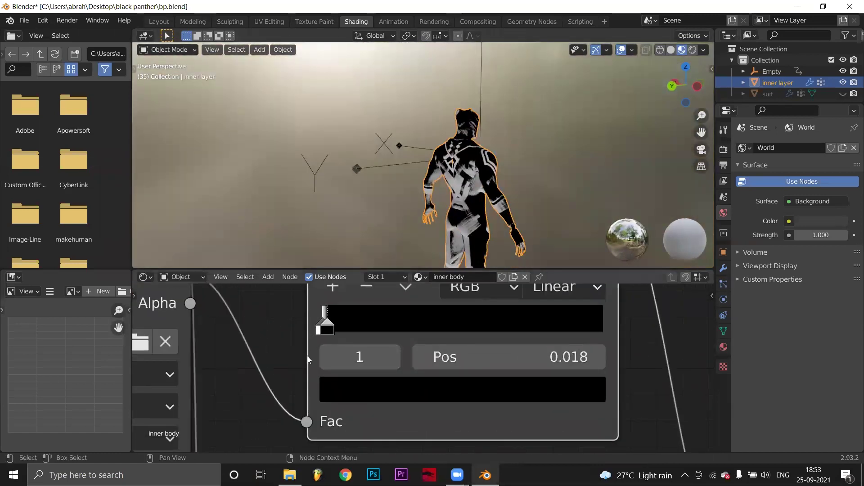
pyautogui.moveTo(308, 359); pyautogui.dragTo(219, 357)
pyautogui.moveTo(239, 325); pyautogui.dragTo(237, 326)
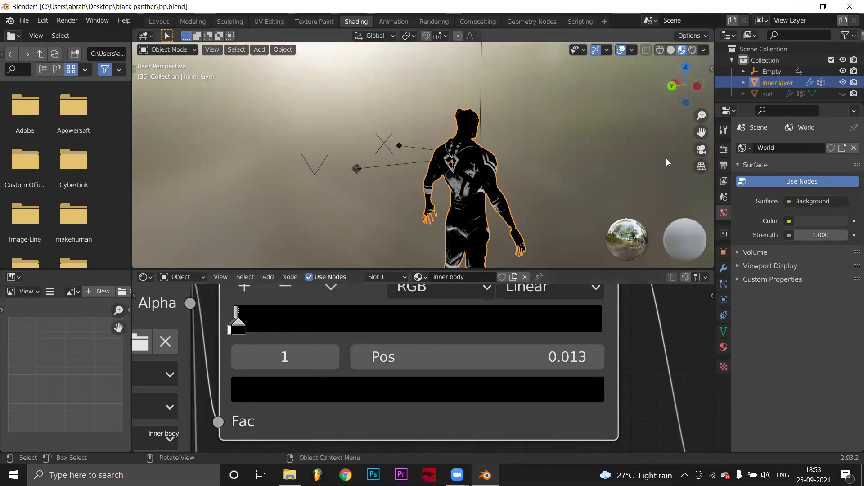
pyautogui.moveTo(683, 88); pyautogui.dragTo(674, 89)
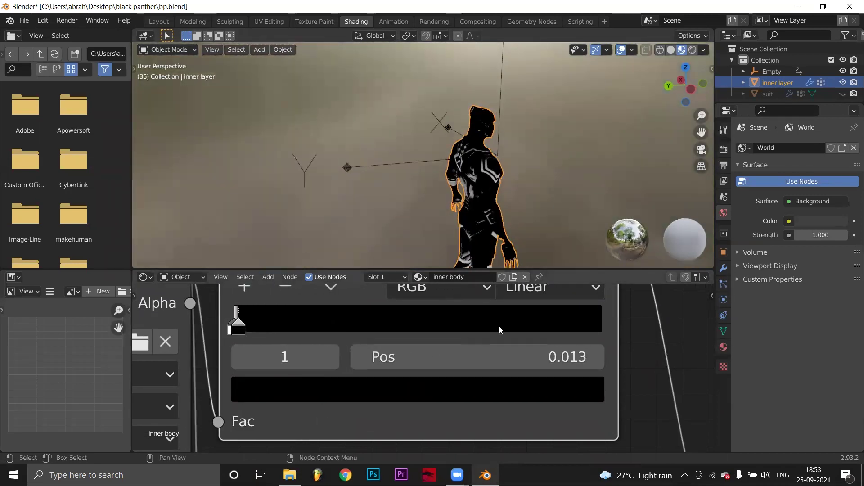
# Step: Try Constant interpolation on the ColorRamp and check the emission pattern on the inner layer's front
pyautogui.click(551, 287)
pyautogui.click(540, 143)
pyautogui.moveTo(554, 154); pyautogui.dragTo(560, 149, button='middle')
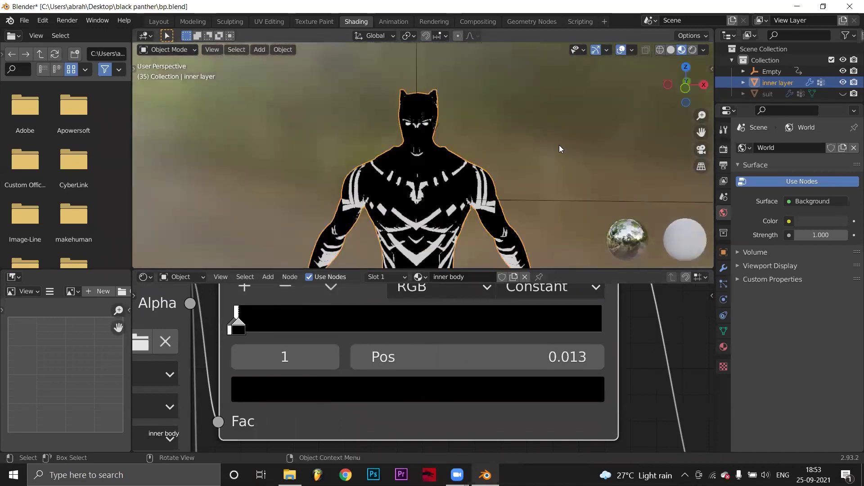
pyautogui.click(159, 22)
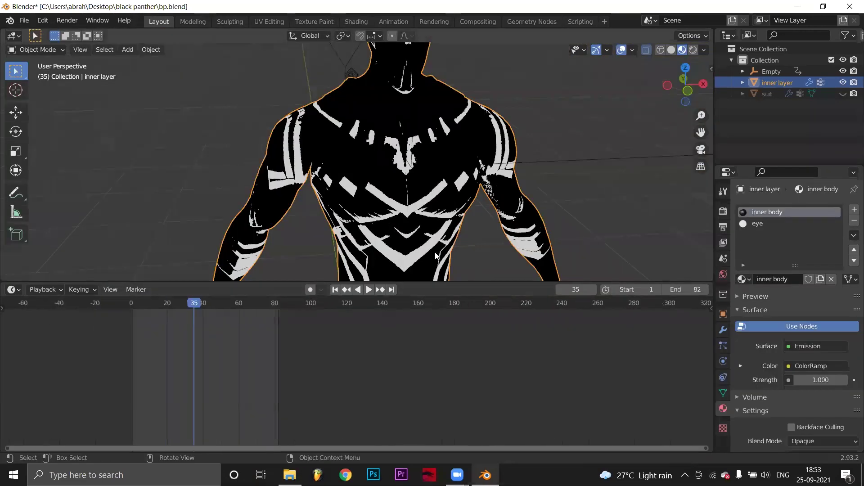
pyautogui.scroll(-5, 436, 255)
pyautogui.click(356, 21)
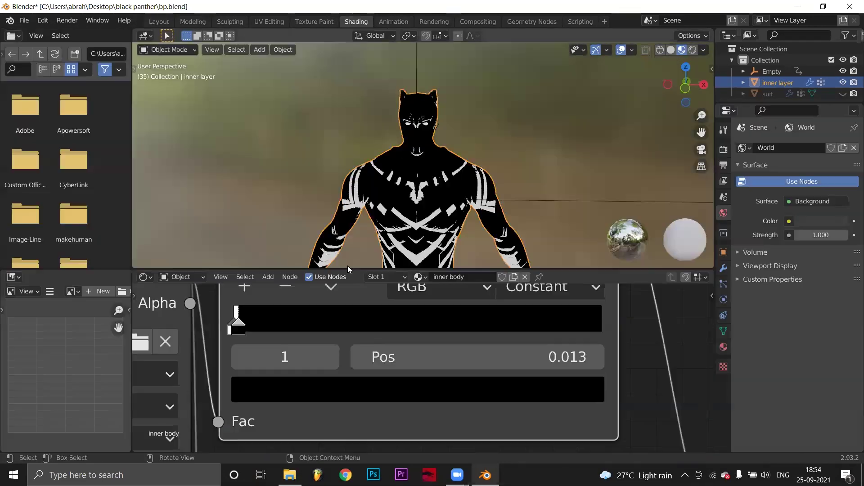
# Step: Insert a Mix Shader between the Emission and Material Output nodes and connect the Principled BSDF to its second shader input
pyautogui.scroll(-9, 356, 342)
pyautogui.moveTo(360, 343); pyautogui.dragTo(309, 348)
pyautogui.scroll(-2, 542, 417)
pyautogui.hotkey('shift', 'a')
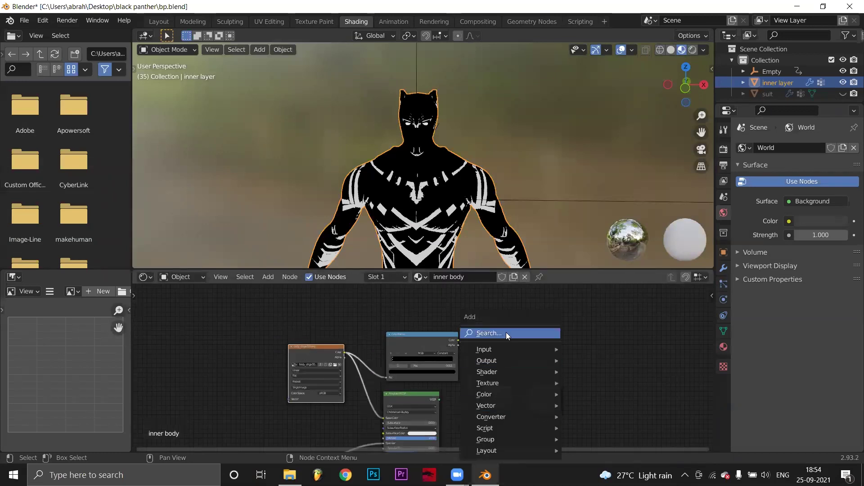
pyautogui.write('mix')
pyautogui.click(531, 355)
pyautogui.click(513, 388)
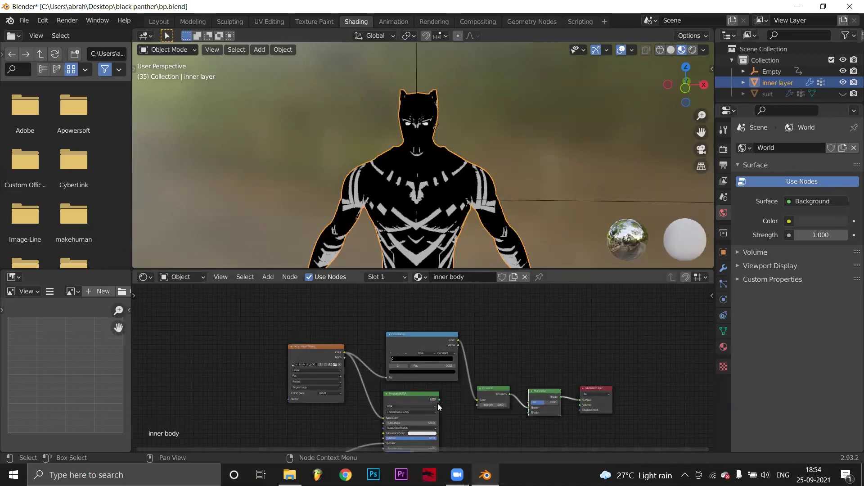
pyautogui.moveTo(510, 415); pyautogui.dragTo(524, 413)
pyautogui.scroll(2, 551, 427)
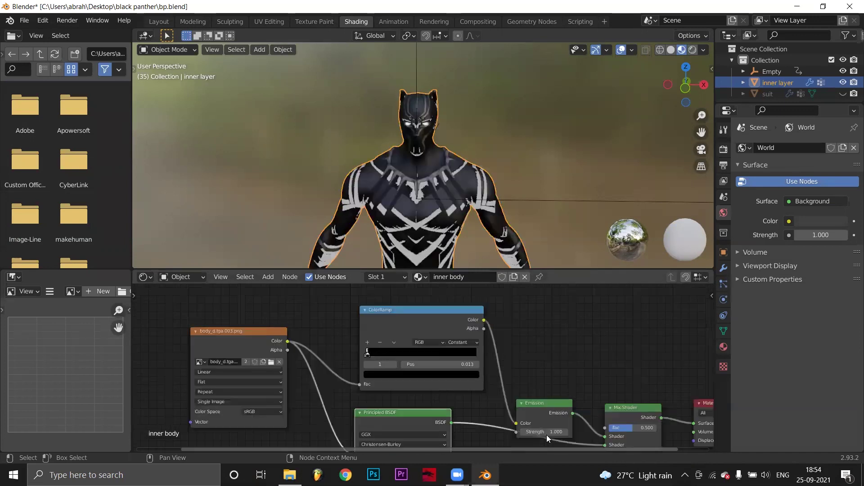
# Step: Set the ColorRamp interpolation to Ease and recolor its first stop magenta, with hue about 0.881, saturation 0.957 and value 0.604
pyautogui.click(450, 354)
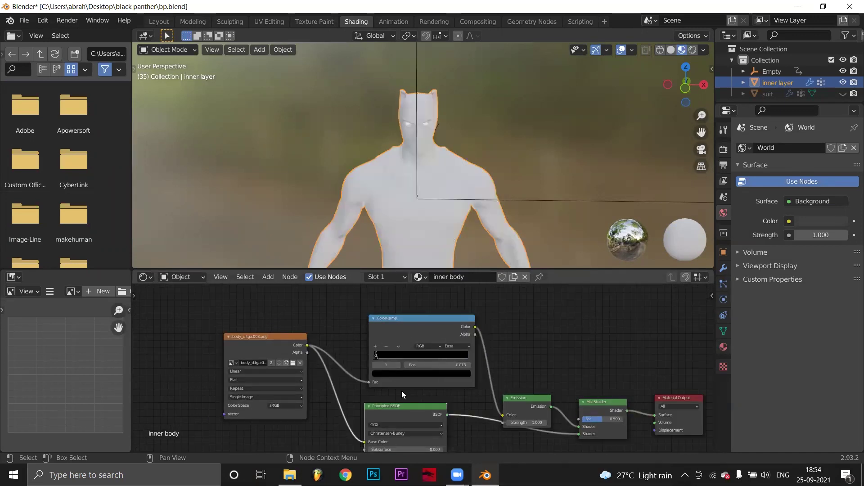
pyautogui.scroll(4, 399, 341)
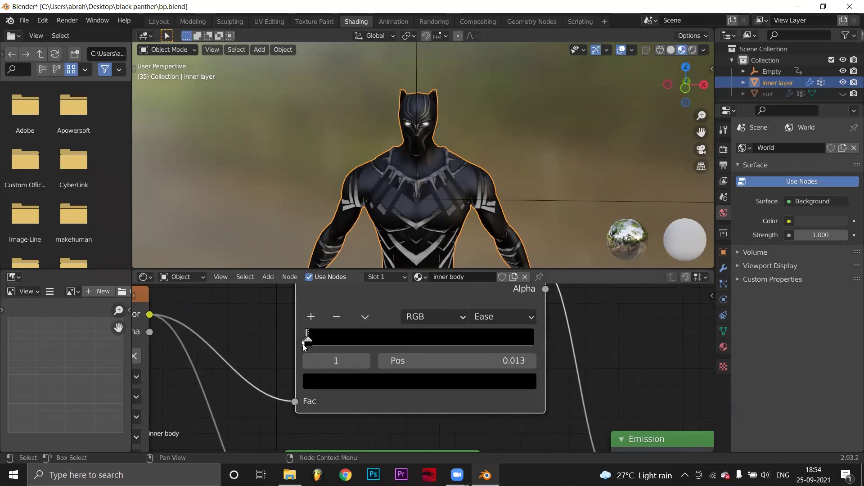
pyautogui.scroll(2, 304, 346)
pyautogui.click(236, 333)
pyautogui.click(318, 393)
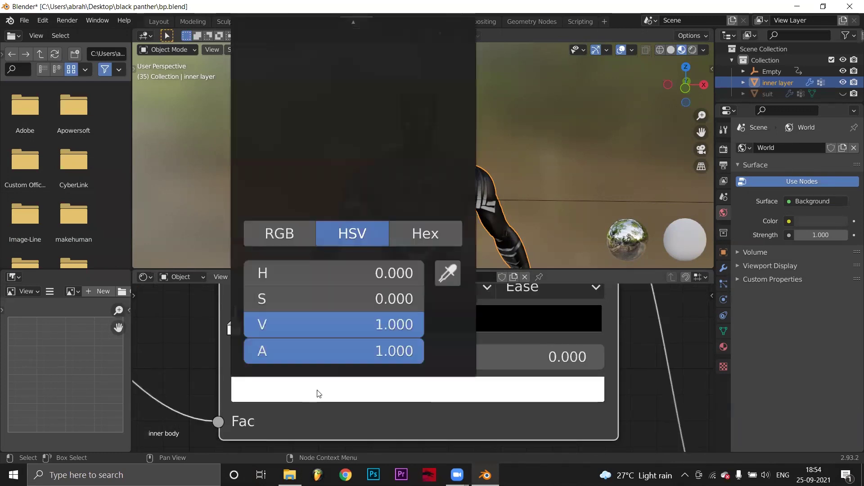
pyautogui.scroll(-4, 399, 408)
pyautogui.scroll(-4, 587, 410)
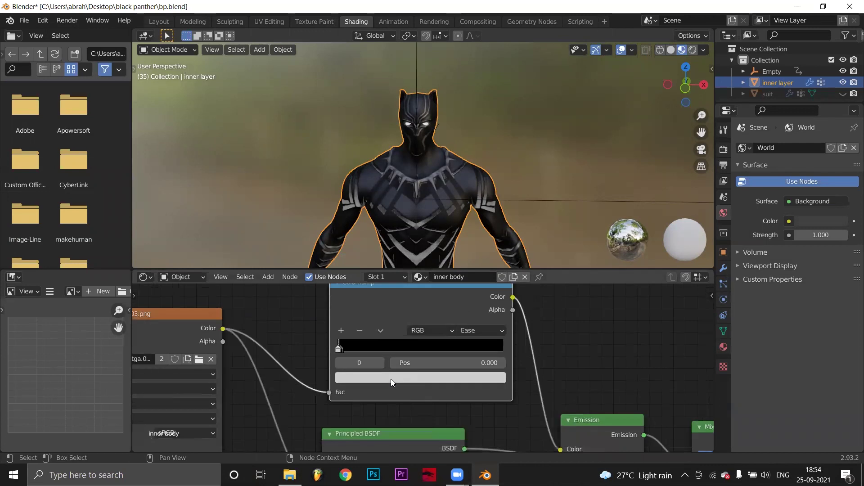
pyautogui.click(391, 379)
pyautogui.moveTo(415, 266)
pyautogui.mouseDown()
pyautogui.moveTo(409, 274)
pyautogui.moveTo(401, 263)
pyautogui.moveTo(411, 272)
pyautogui.mouseUp()
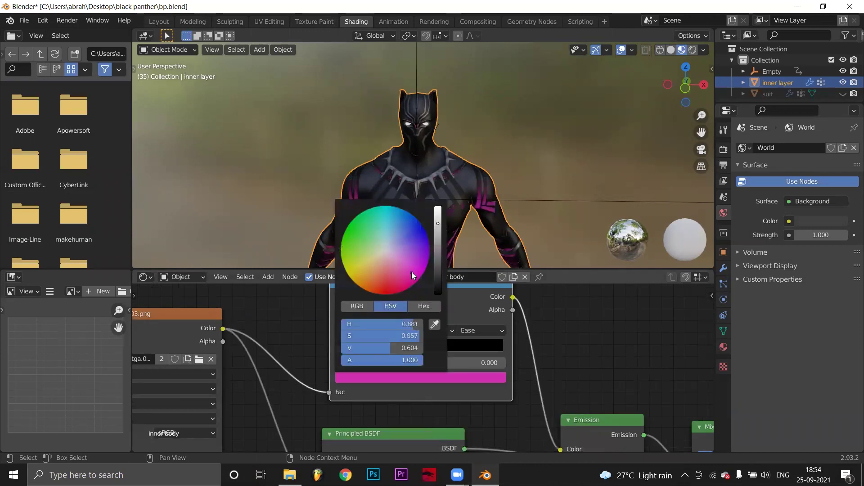
# Step: Set the Emission strength to 6.2 and enable Bloom, Screen Space Reflections and Motion Blur for the Eevee render
pyautogui.scroll(-4, 620, 386)
pyautogui.moveTo(710, 354); pyautogui.dragTo(710, 382)
pyautogui.moveTo(535, 362)
pyautogui.mouseDown()
pyautogui.moveTo(578, 361)
pyautogui.moveTo(527, 361)
pyautogui.mouseUp()
pyautogui.click(723, 149)
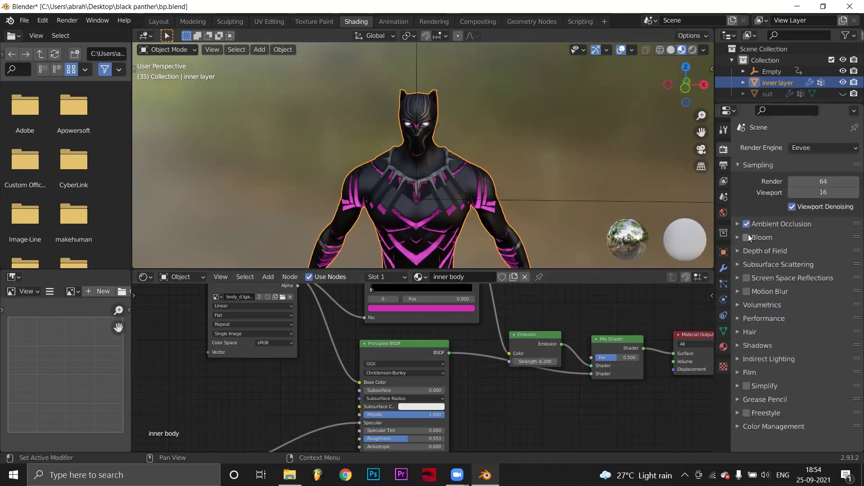
pyautogui.click(747, 291)
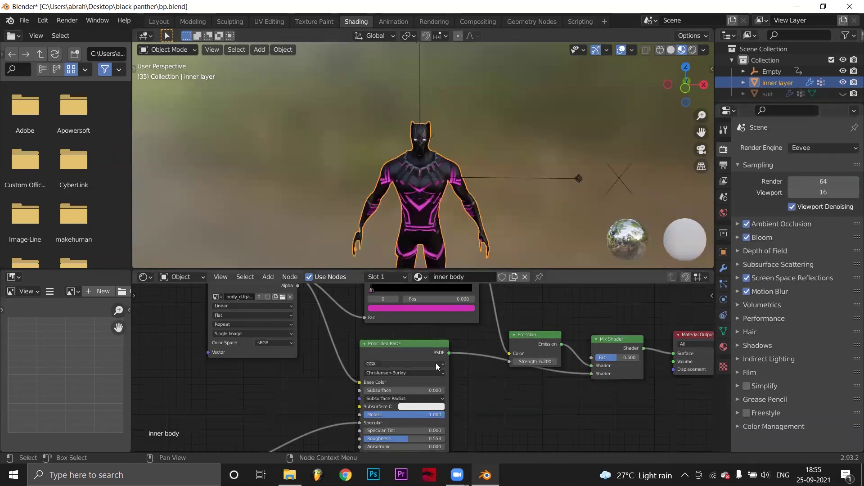
# Step: Raise the Emission strength to 53.4 and check the glow on the inner layer up close and from a distance
pyautogui.moveTo(536, 361); pyautogui.dragTo(747, 362)
pyautogui.click(627, 107)
pyautogui.scroll(6, 627, 106)
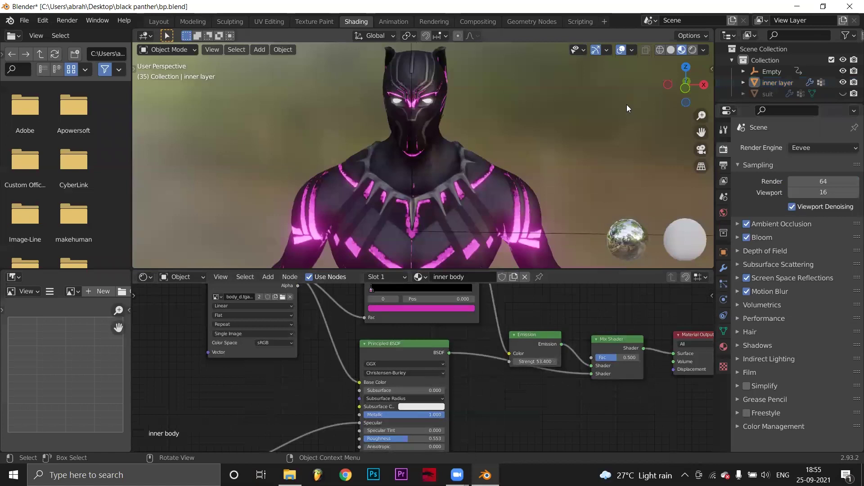
pyautogui.moveTo(686, 86); pyautogui.dragTo(657, 90)
pyautogui.scroll(-4, 643, 148)
pyautogui.moveTo(701, 133); pyautogui.dragTo(689, 115)
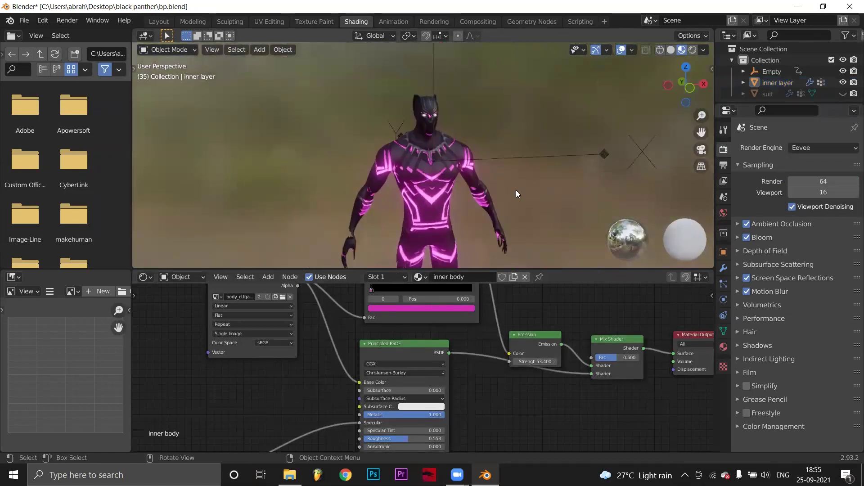
# Step: Unhide the suit and inspect how it covers the glowing inner layer, selecting the suit
pyautogui.click(842, 93)
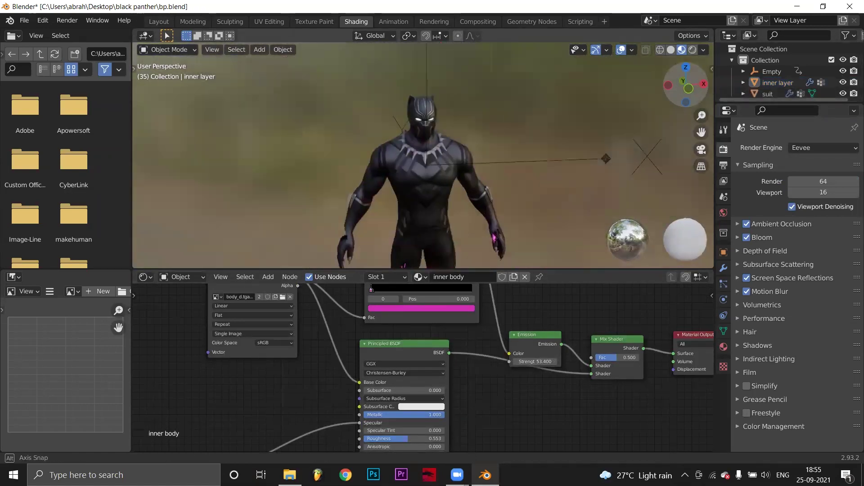
pyautogui.moveTo(496, 180); pyautogui.dragTo(428, 99, button='middle')
pyautogui.moveTo(405, 176); pyautogui.dragTo(461, 179, button='middle')
pyautogui.click(407, 176)
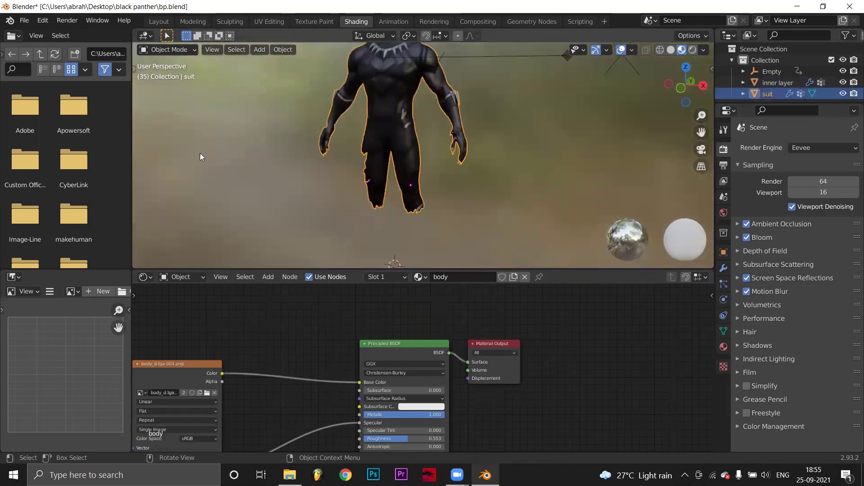
# Step: Duplicate the animated empty in place from the Layout workspace
pyautogui.click(158, 21)
pyautogui.click(367, 99)
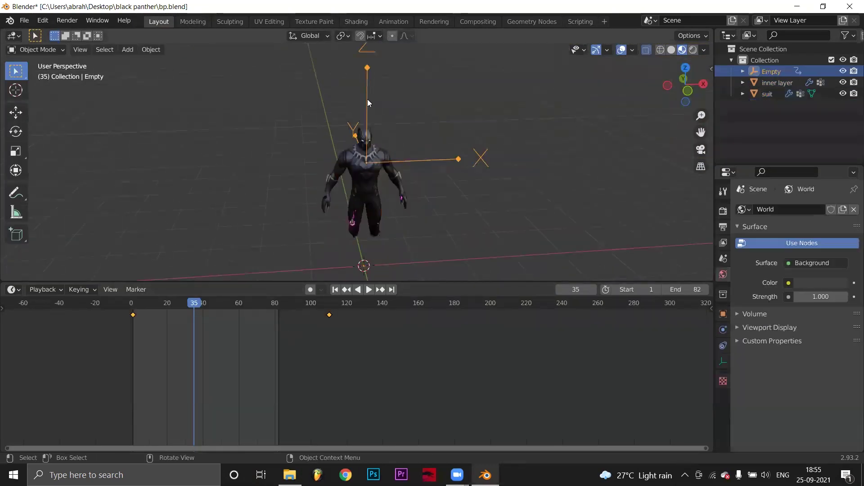
pyautogui.hotkey('shift', 'd')
pyautogui.rightClick(464, 141)
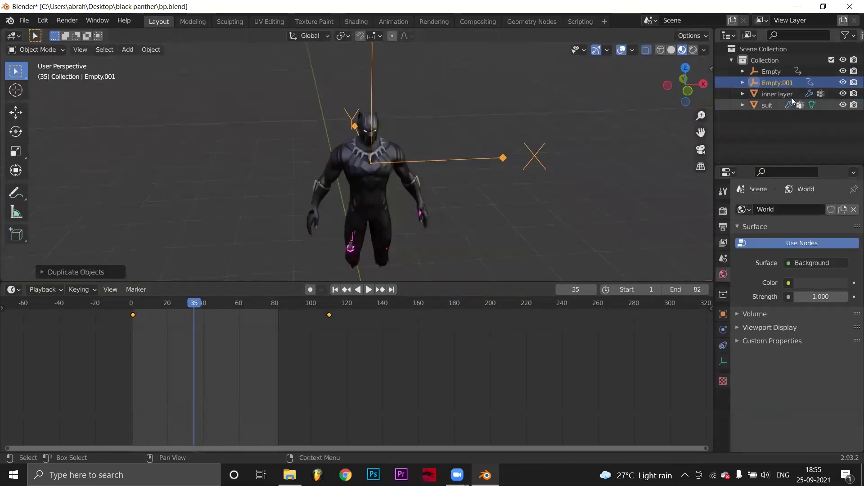
# Step: Assign Empty.001 as the mask texture object in the inner layer's first vertex weight modifier
pyautogui.click(778, 93)
pyautogui.click(723, 330)
pyautogui.click(747, 321)
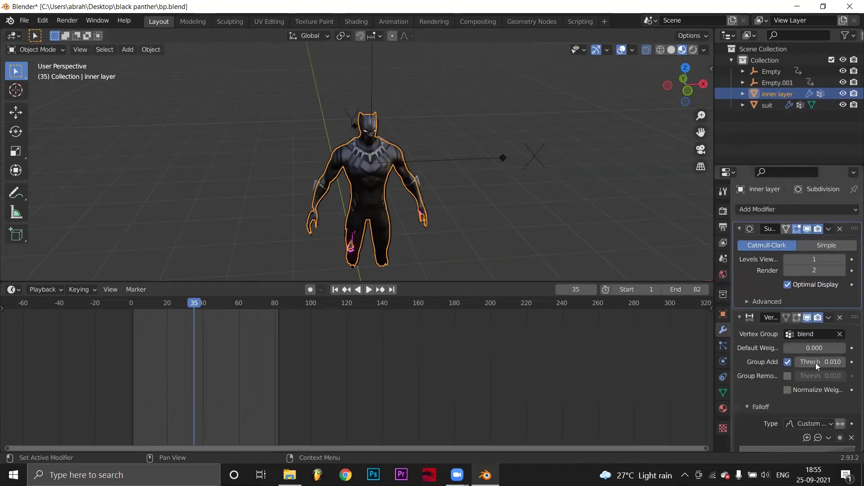
pyautogui.scroll(-10, 818, 365)
pyautogui.click(796, 395)
pyautogui.click(754, 290)
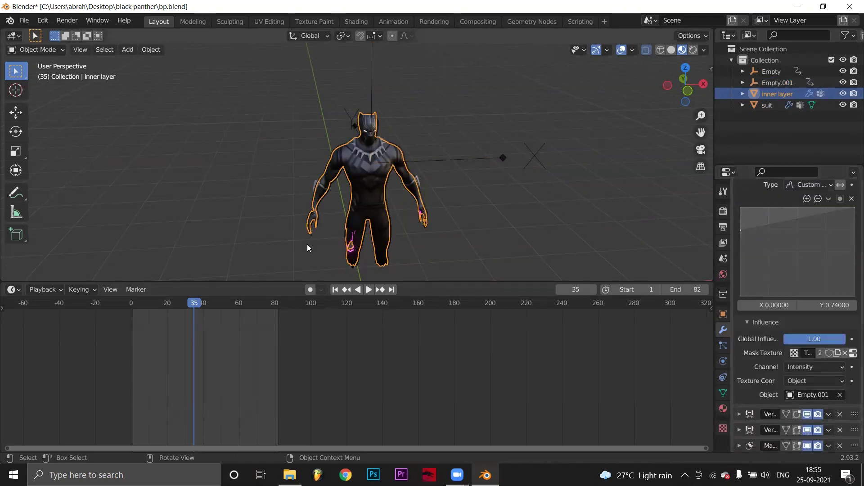
pyautogui.scroll(-3, 410, 145)
# Step: Preview the animation and shift Empty.001's keyframes about 6 frames earlier so the inner layer leads the suit
pyautogui.click(366, 105)
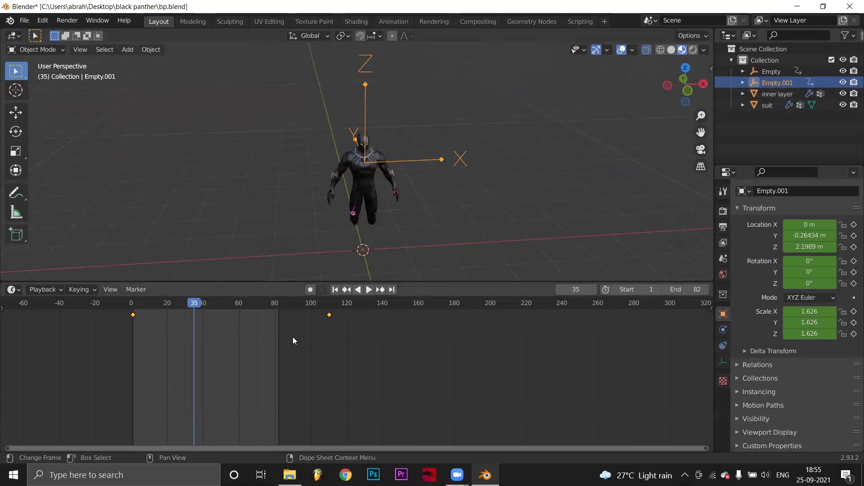
pyautogui.scroll(5, 393, 246)
pyautogui.scroll(-4, 372, 243)
pyautogui.press('space')
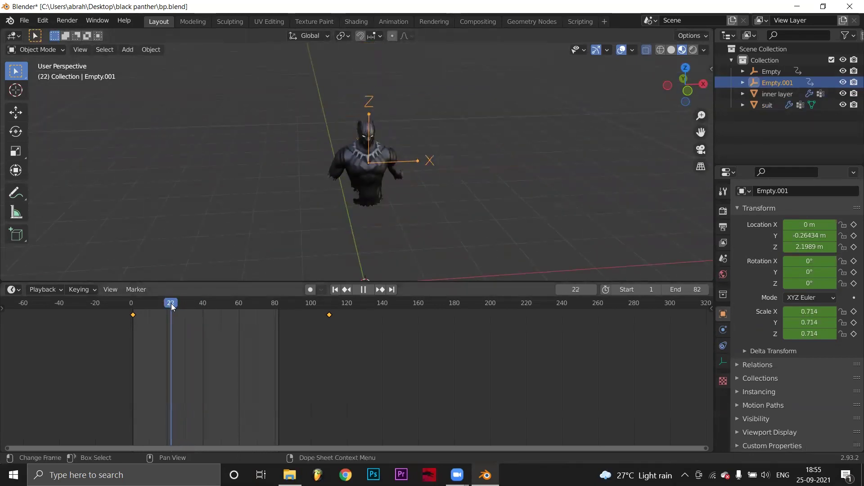
pyautogui.press('g')
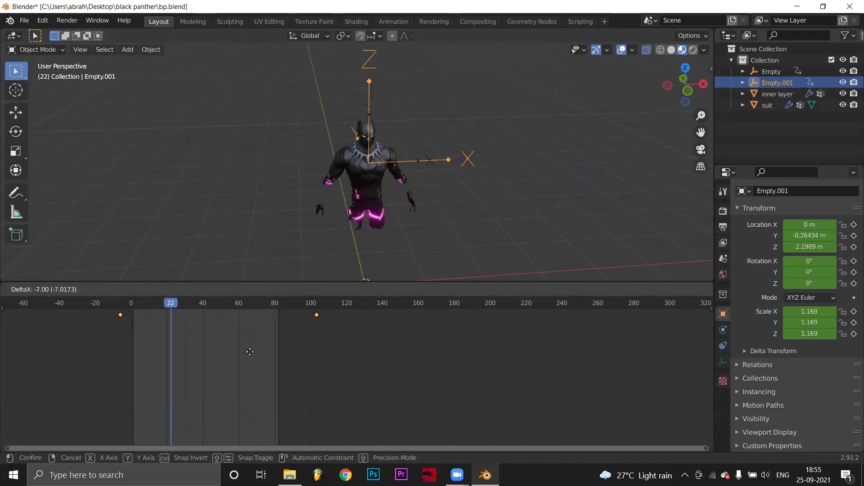
pyautogui.click(252, 352)
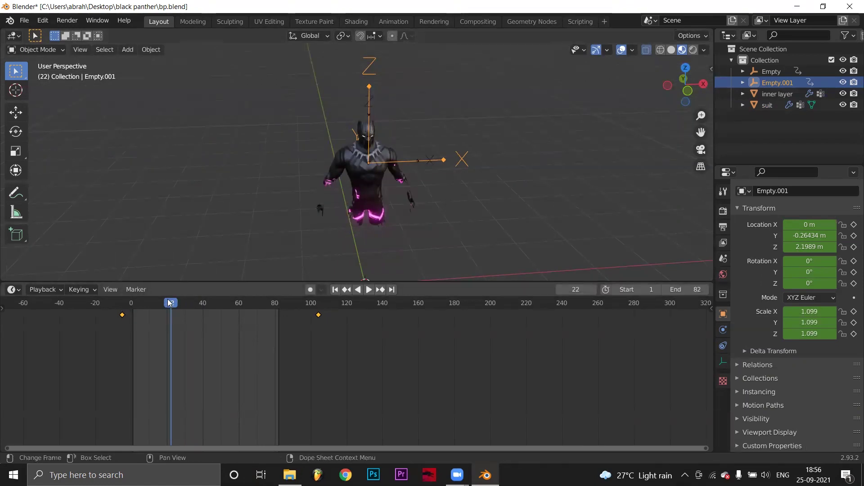
# Step: Check the reveal up close at frame 10 and shift Empty.001's keyframes slightly later to narrow the glowing edge
pyautogui.press('space')
pyautogui.scroll(6, 361, 188)
pyautogui.moveTo(696, 83); pyautogui.dragTo(681, 87)
pyautogui.click(379, 155)
pyautogui.click(374, 205)
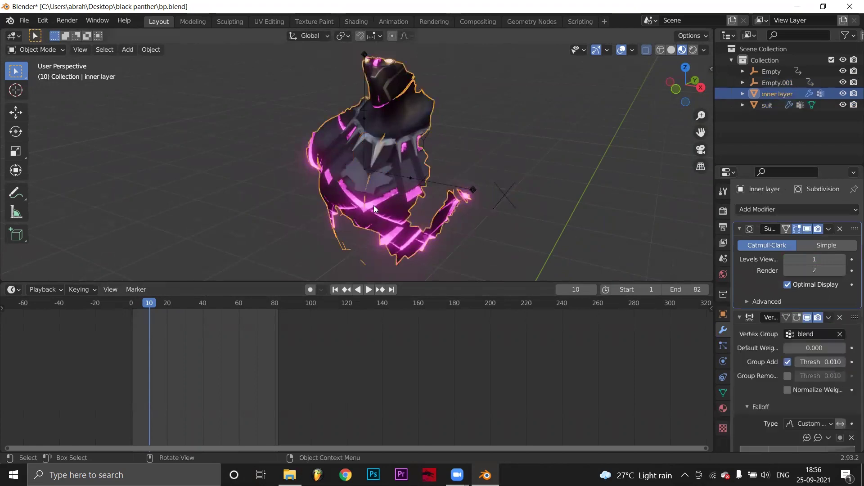
pyautogui.click(455, 180)
pyautogui.press('g')
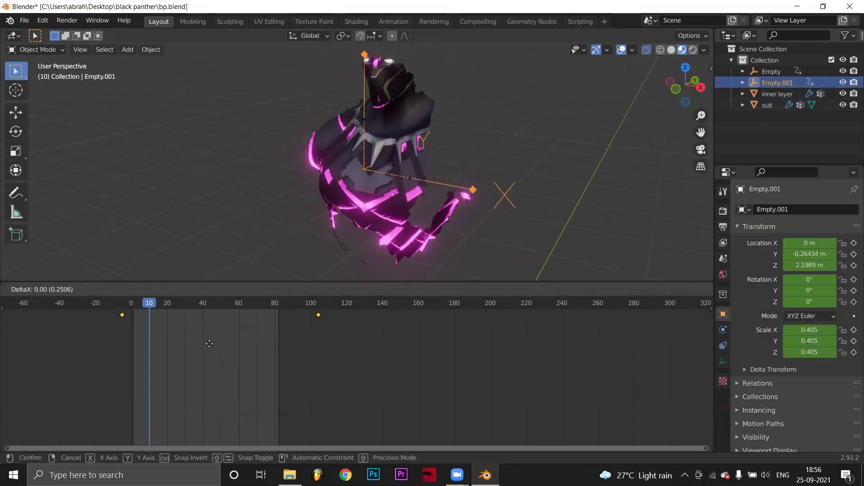
pyautogui.click(215, 343)
pyautogui.click(473, 228)
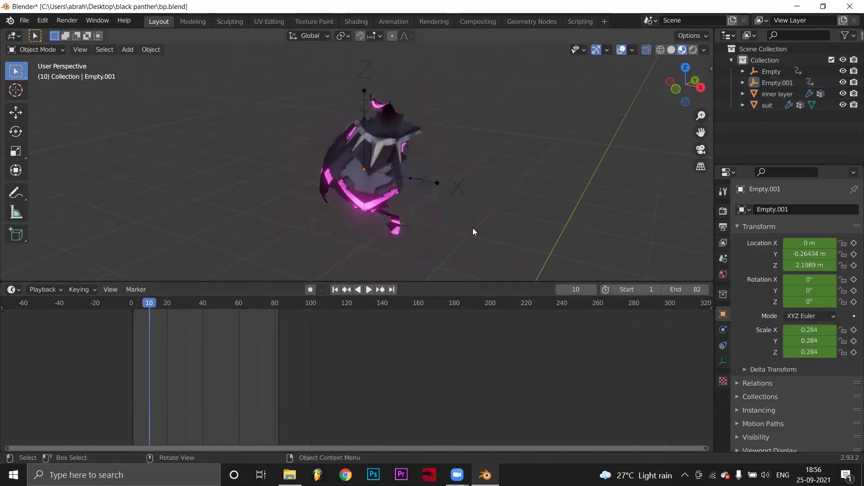
# Step: Set the world background color to pure black and check the scene in rendered shading
pyautogui.click(723, 275)
pyautogui.click(819, 284)
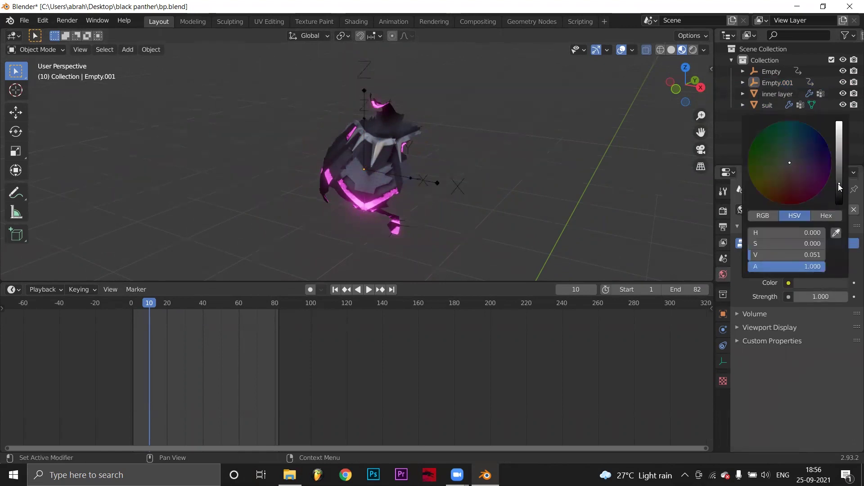
pyautogui.moveTo(841, 188); pyautogui.dragTo(840, 205)
pyautogui.click(693, 49)
pyautogui.moveTo(668, 83); pyautogui.dragTo(747, 82)
pyautogui.scroll(-7, 509, 162)
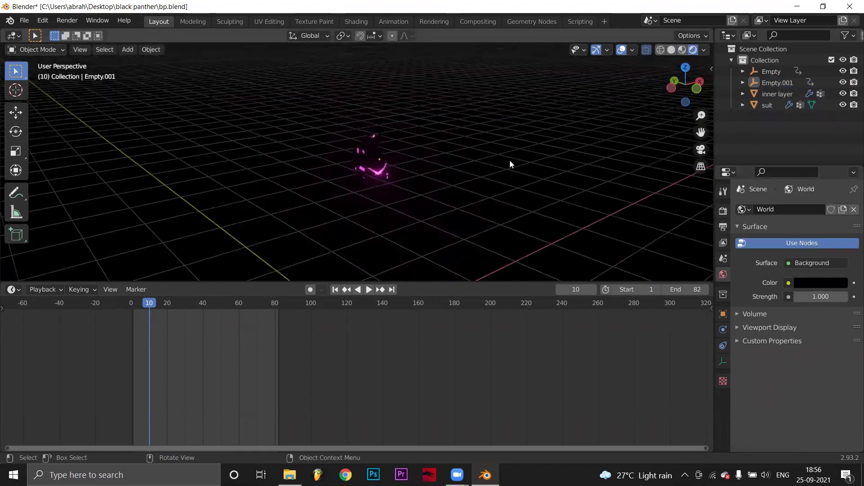
# Step: Return to material preview shading, add a Sun light with its default strength, and raise it along Z above the model
pyautogui.click(682, 49)
pyautogui.hotkey('shift', 'a')
pyautogui.moveTo(487, 165)
pyautogui.moveTo(453, 306)
pyautogui.click(533, 317)
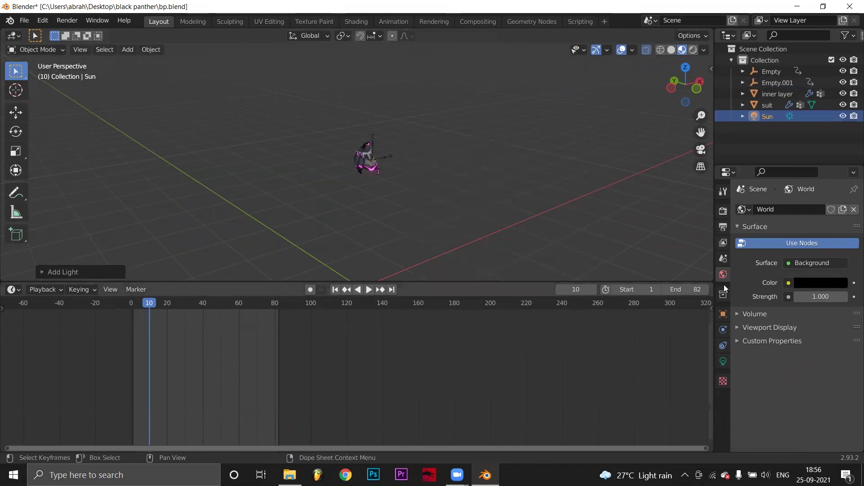
pyautogui.click(724, 361)
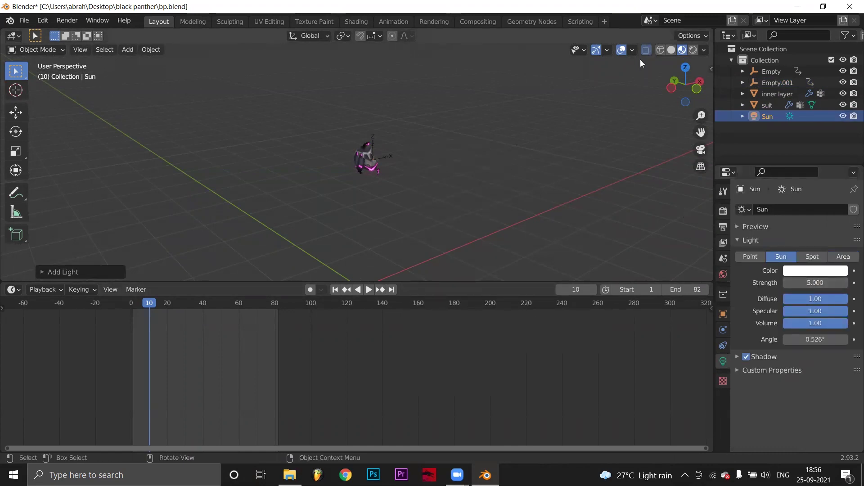
pyautogui.press('g')
pyautogui.press('z')
pyautogui.click(420, 53)
# Step: Duplicate the sun light, place the copy behind the model along Y, and tilt it down toward the model
pyautogui.click(686, 68)
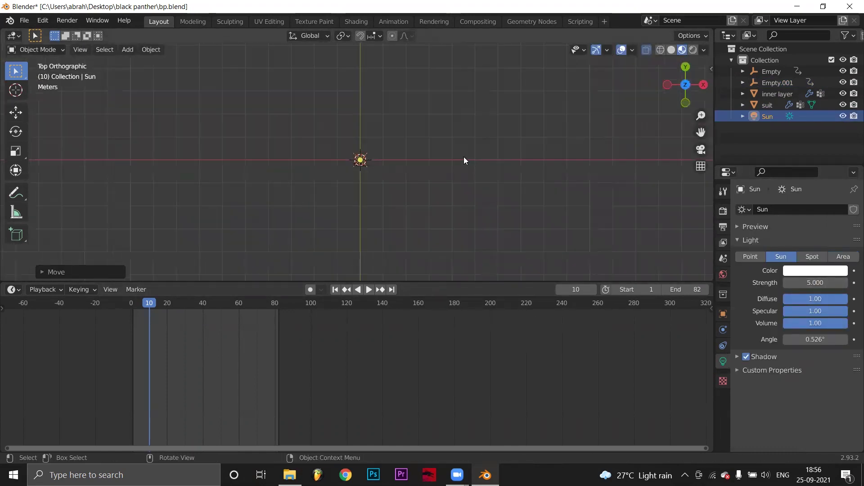
pyautogui.hotkey('shift', 'd')
pyautogui.click(385, 124)
pyautogui.click(712, 76)
pyautogui.click(667, 84)
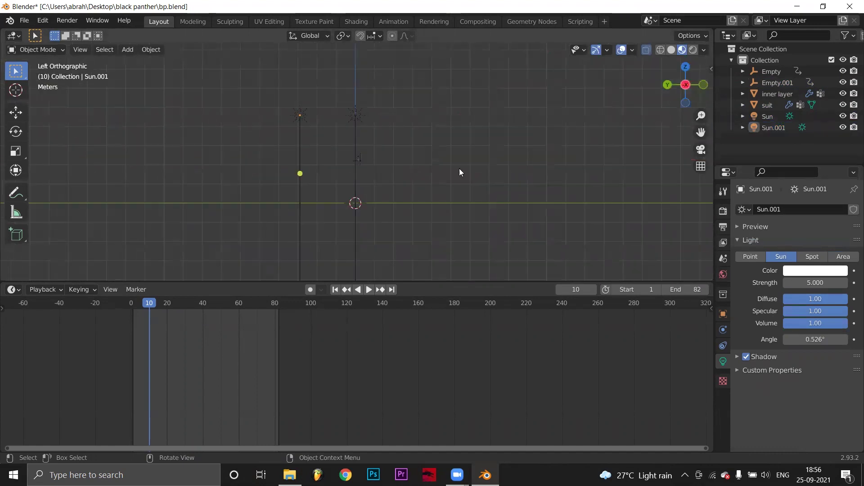
pyautogui.press('r')
pyautogui.click(409, 139)
# Step: Duplicate the sun light, place the copy on the opposite side of the model along Y, and change its tilt
pyautogui.hotkey('shift', 'd')
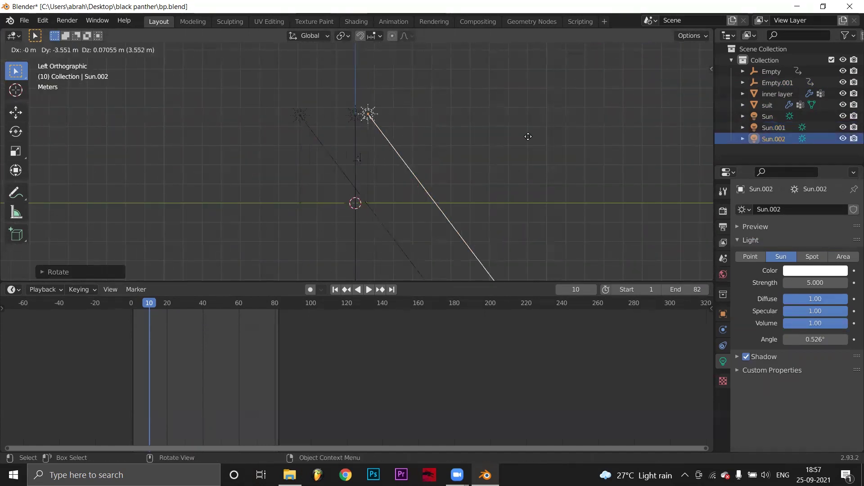
pyautogui.click(546, 156)
pyautogui.press('r')
pyautogui.click(407, 175)
# Step: From the top view, move Sun.002 to the model's positive X side and place a duplicate on the negative X side
pyautogui.click(684, 68)
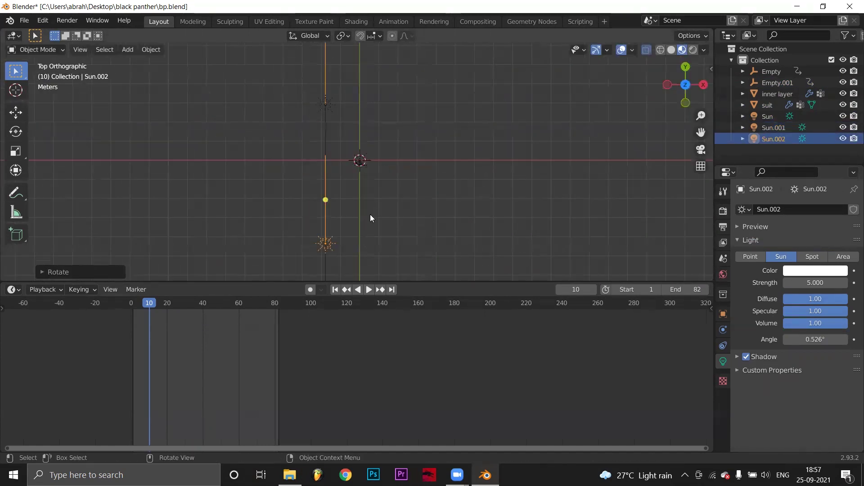
pyautogui.press('g')
pyautogui.click(472, 186)
pyautogui.hotkey('shift', 'd')
pyautogui.click(379, 201)
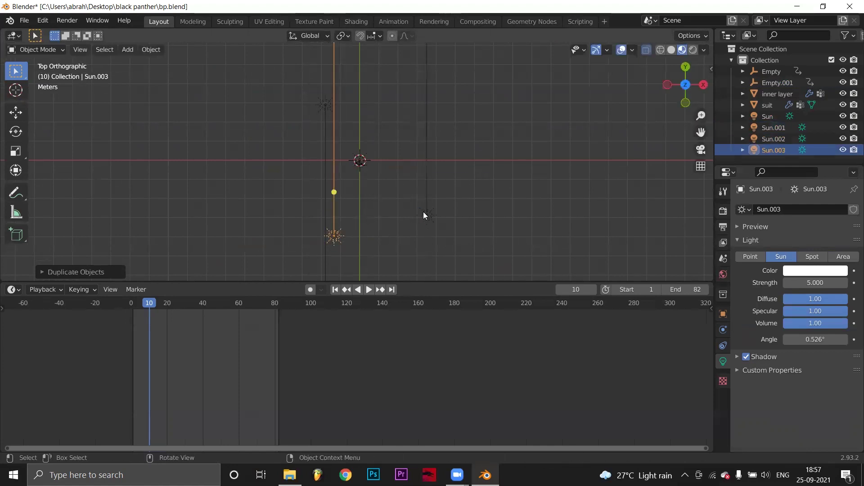
# Step: Rotate Sun.002 in the top and front views so that it aims diagonally down toward the model
pyautogui.click(424, 215)
pyautogui.press('r')
pyautogui.click(396, 122)
pyautogui.click(684, 101)
pyautogui.press('r')
pyautogui.click(384, 129)
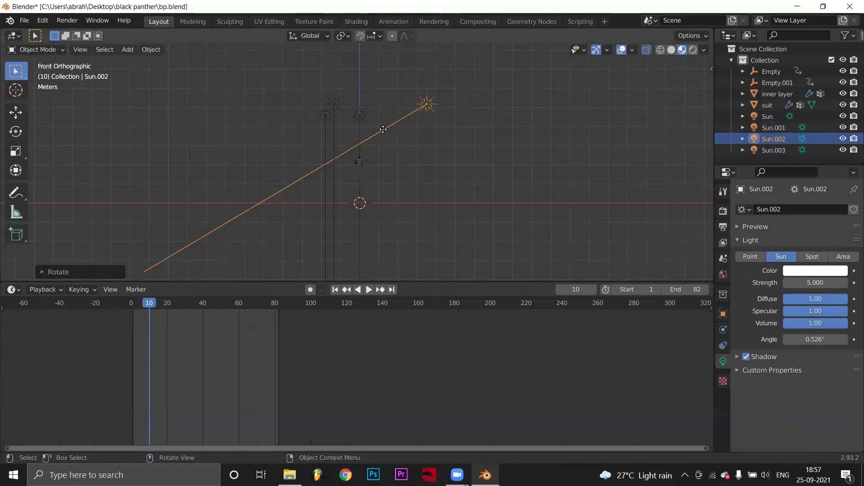
# Step: Check the new lighting in rendered shading with overlays hidden, playing the reveal to frame 18
pyautogui.click(520, 155)
pyautogui.moveTo(678, 87); pyautogui.dragTo(720, 100)
pyautogui.click(693, 50)
pyautogui.scroll(8, 458, 126)
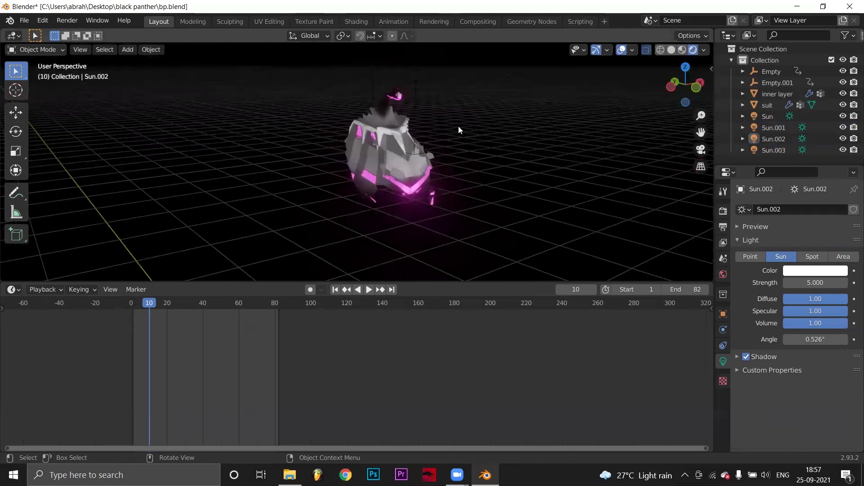
pyautogui.scroll(-1, 459, 126)
pyautogui.click(623, 48)
pyautogui.scroll(2, 449, 151)
pyautogui.press('space')
pyautogui.press('space')
# Step: Add a Solidify modifier to the suit with the default 0.01 m thickness and inspect its edges up close
pyautogui.click(387, 162)
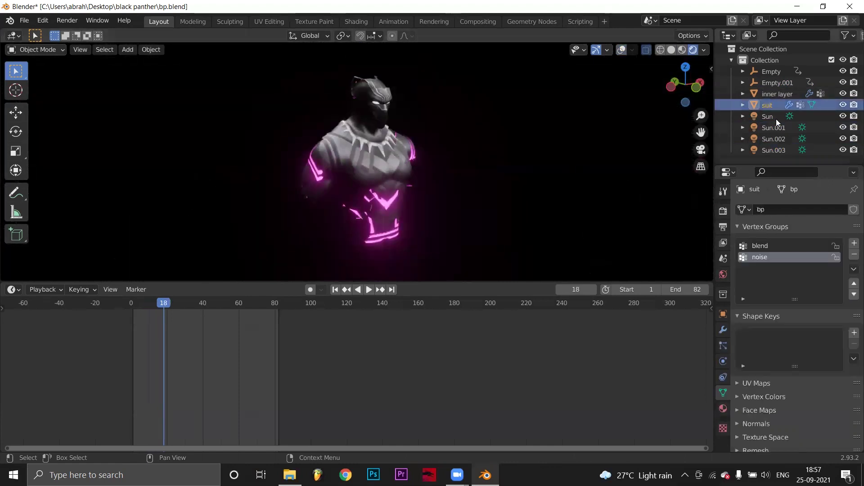
pyautogui.click(723, 330)
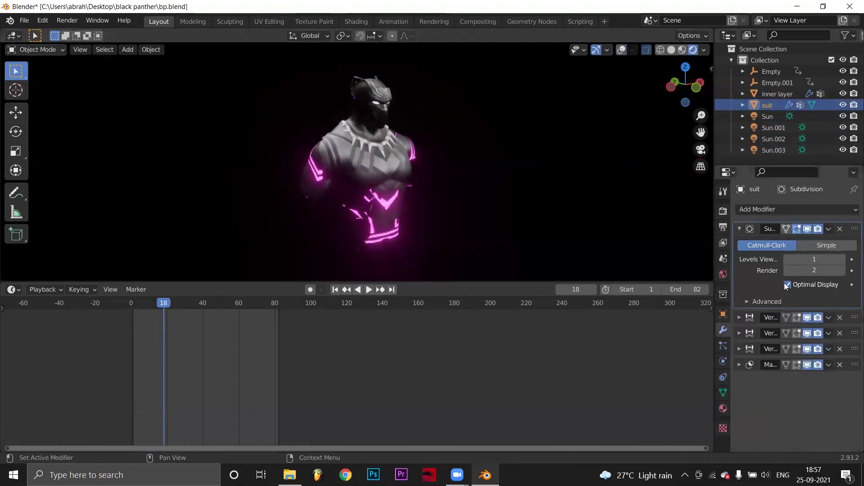
pyautogui.click(787, 209)
pyautogui.click(653, 398)
pyautogui.scroll(4, 492, 181)
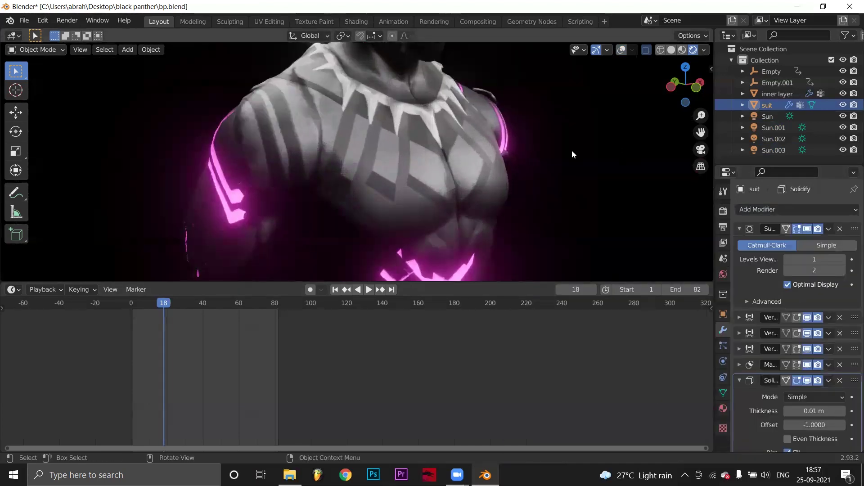
pyautogui.moveTo(685, 85); pyautogui.dragTo(547, 143)
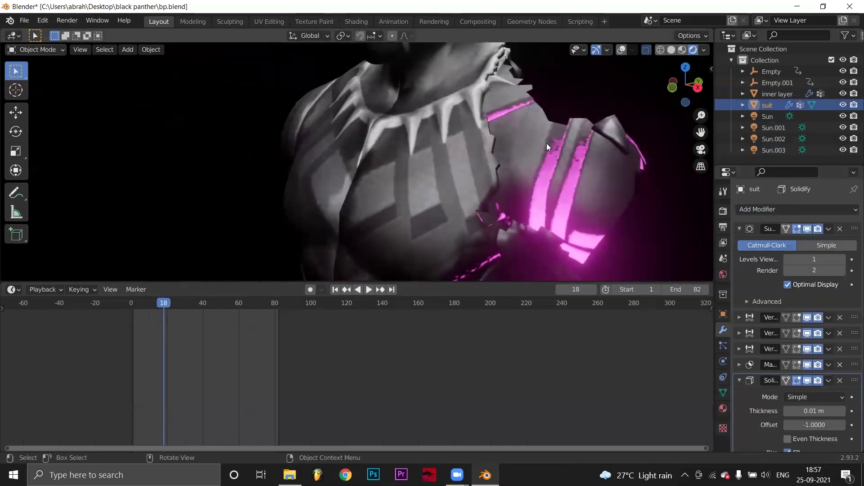
# Step: Add a Solidify modifier to the inner layer and check the whole model with overlays hidden
pyautogui.click(777, 94)
pyautogui.click(788, 210)
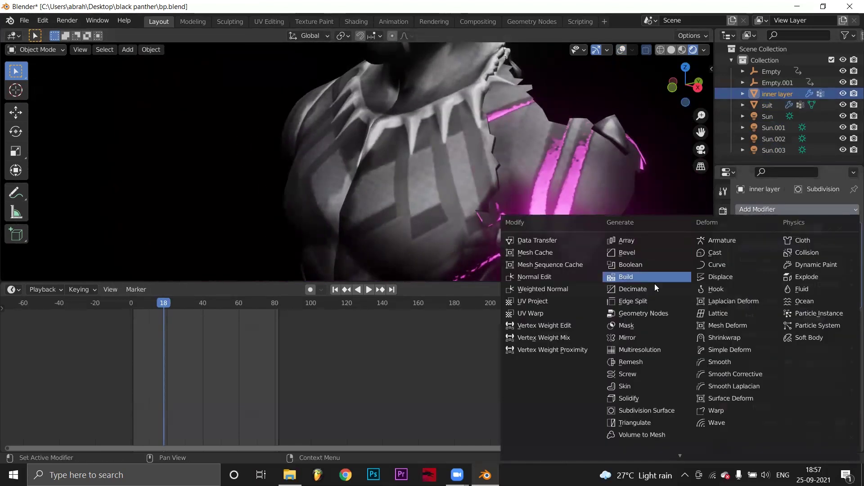
pyautogui.click(628, 398)
pyautogui.scroll(-5, 604, 182)
pyautogui.click(621, 50)
pyautogui.click(621, 50)
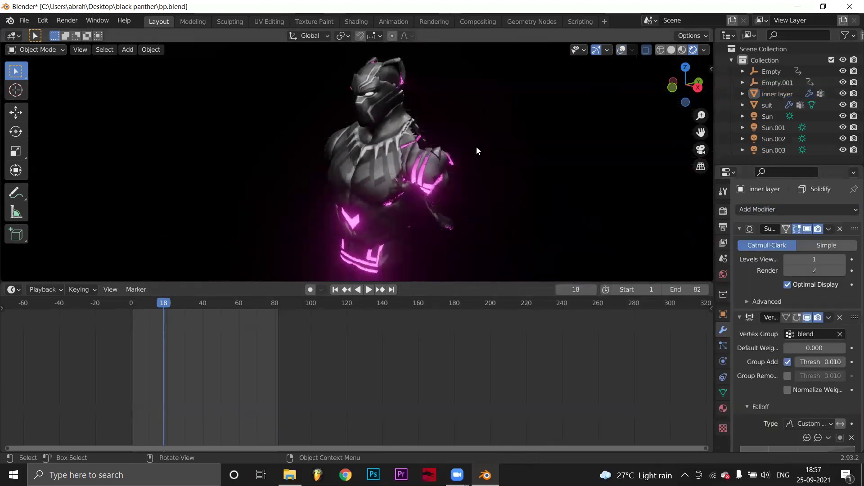
# Step: Replay the reveal from frame 1 and enlarge the 3D viewport above the timeline
pyautogui.moveTo(146, 306); pyautogui.dragTo(133, 305)
pyautogui.press('space')
pyautogui.press('Escape')
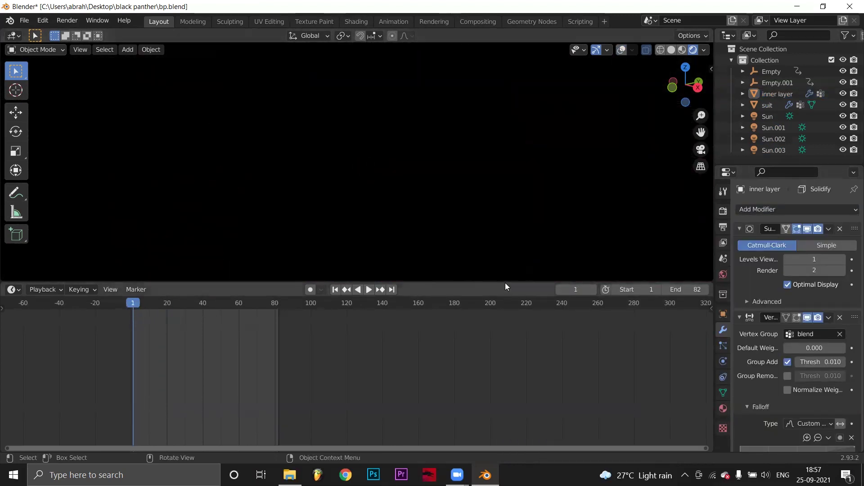
pyautogui.moveTo(510, 285); pyautogui.dragTo(510, 349)
# Step: In solid shading, add a camera, look through it, and lock the camera to the view
pyautogui.click(672, 50)
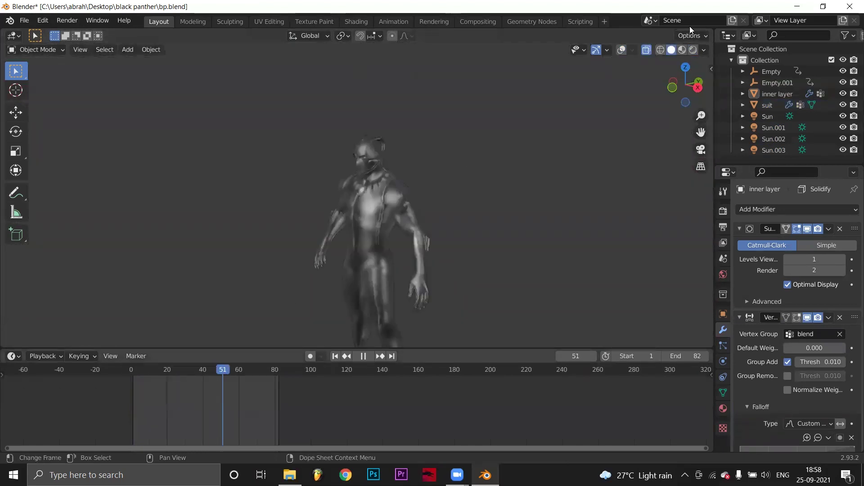
pyautogui.hotkey('shift', 'a')
pyautogui.click(515, 208)
pyautogui.click(700, 149)
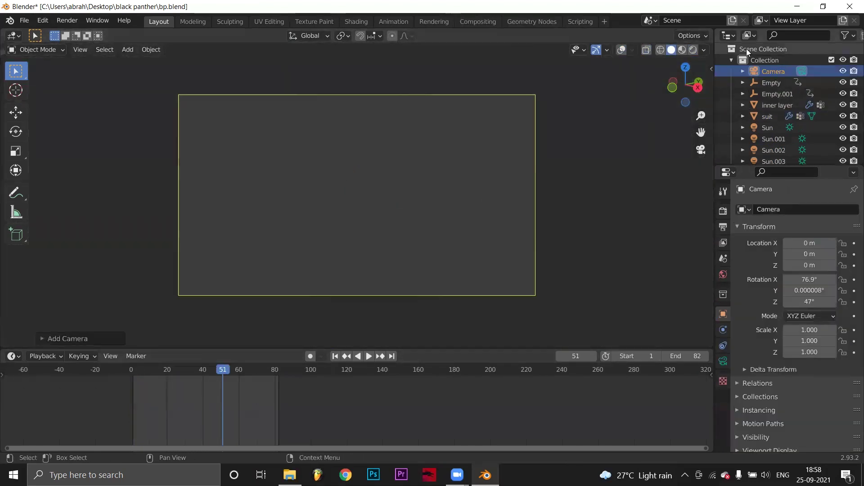
pyautogui.click(711, 69)
pyautogui.click(707, 120)
pyautogui.click(643, 202)
# Step: Frame the suit's head and torso in the camera view and keyframe the camera at frame 51
pyautogui.scroll(-3, 431, 144)
pyautogui.scroll(-3, 431, 141)
pyautogui.keyDown('shift'); pyautogui.moveTo(431, 141); pyautogui.dragTo(455, 324, button='middle'); pyautogui.keyUp('shift')
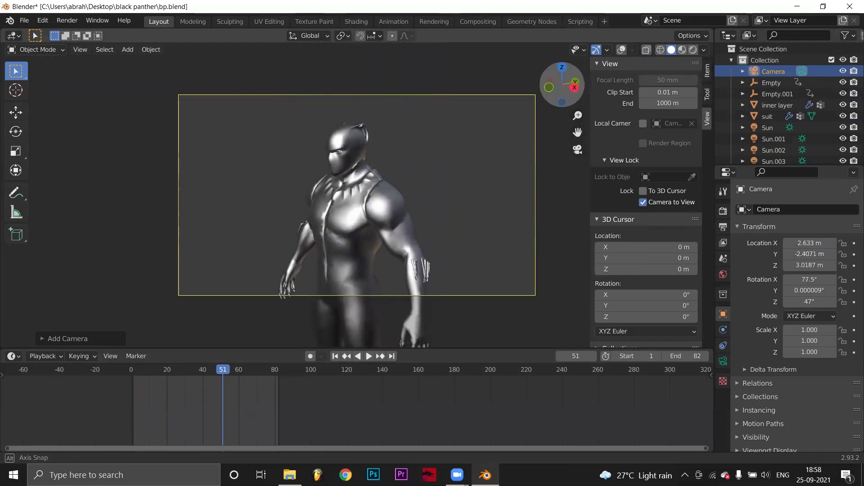
pyautogui.scroll(-2, 475, 165)
pyautogui.moveTo(474, 182); pyautogui.dragTo(478, 166, button='middle')
pyautogui.press('i')
pyautogui.click(470, 189)
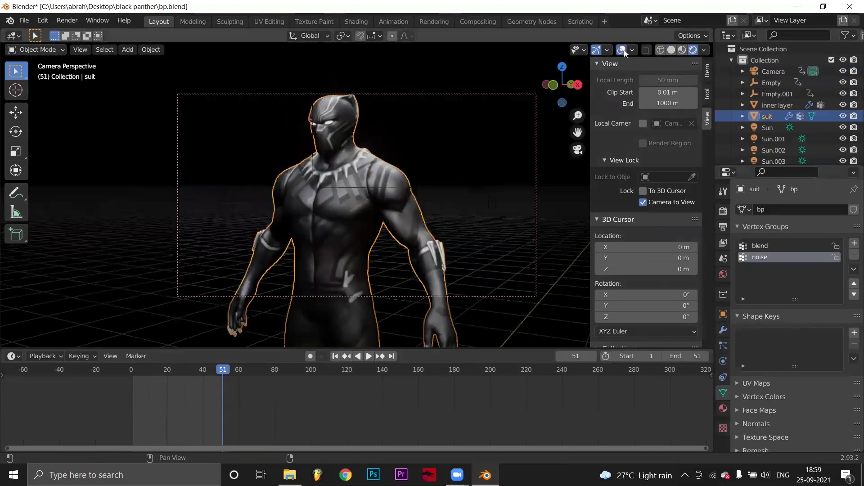